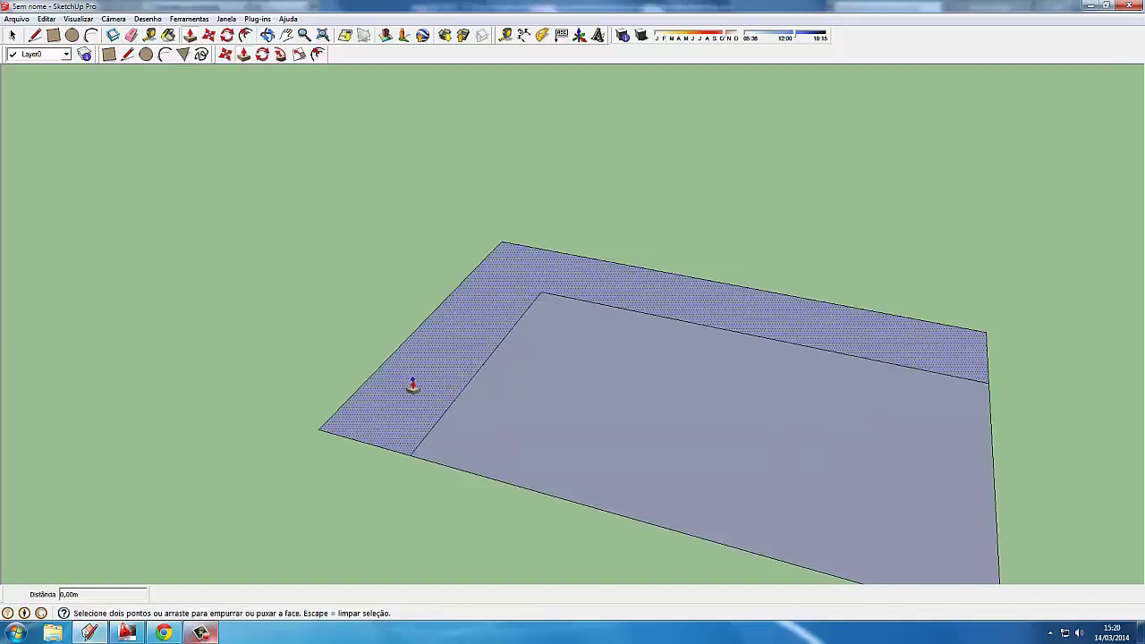
Step: Orbit around the floor plan and start an inward offset on the L-shaped border face
key("space")
mouse_move(486, 473)
middle_mouse_down()
mouse_move(501, 371)
mouse_move(583, 329)
middle_mouse_up()
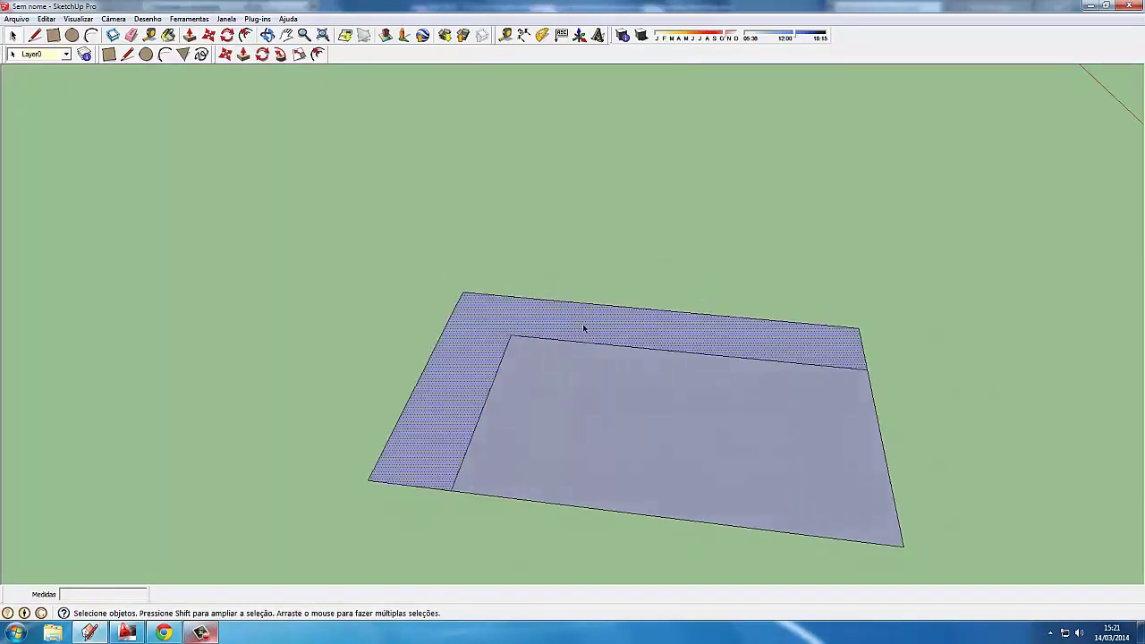
middle_click_drag(466, 400, 453, 366)
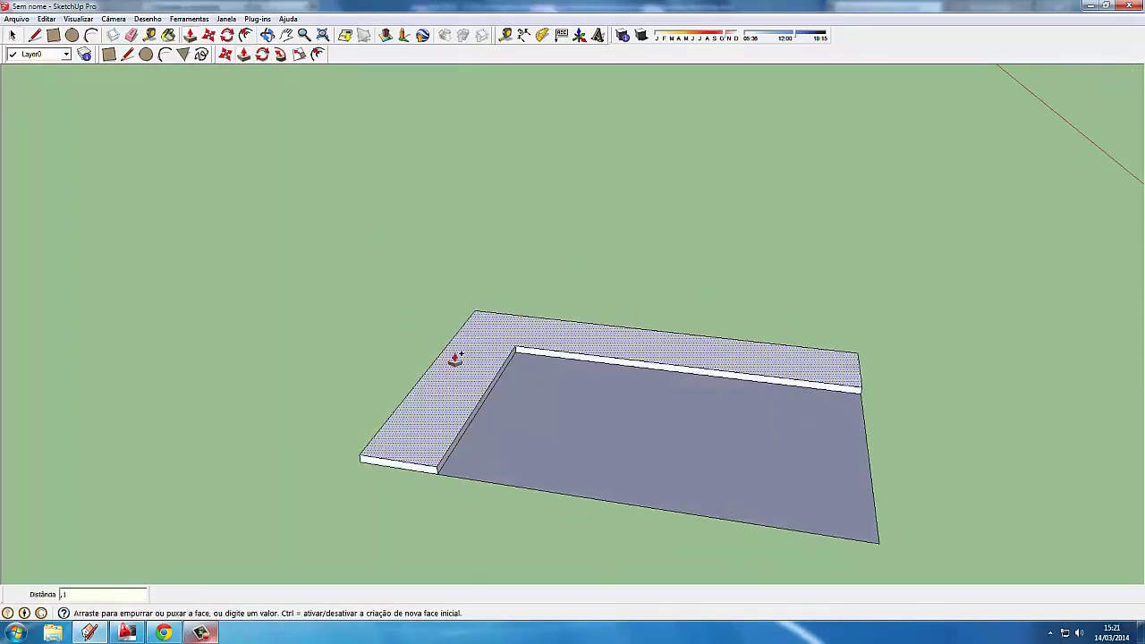
scroll(376, 396, "up", 2)
key("f")
scroll(417, 383, "up", 3)
left_click(423, 404)
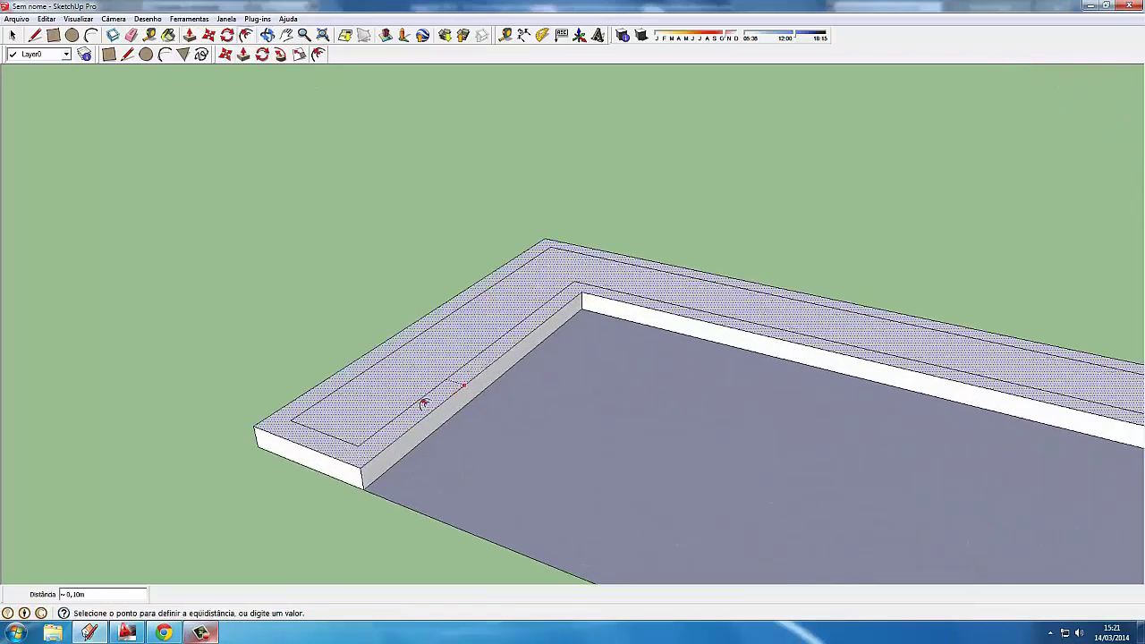
Step: Push/Pull the L-shaped face up into the tall cabinet block and commit its height
key("p")
scroll(435, 421, "up", 2)
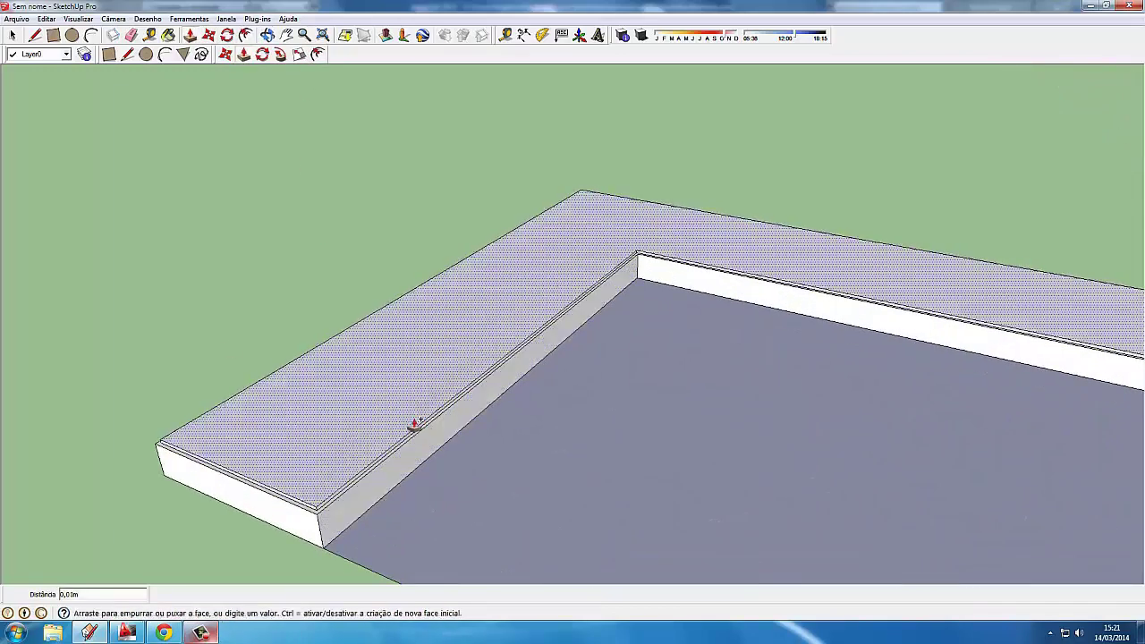
left_click(415, 423)
scroll(411, 418, "down", 2)
scroll(385, 427, "down", 2)
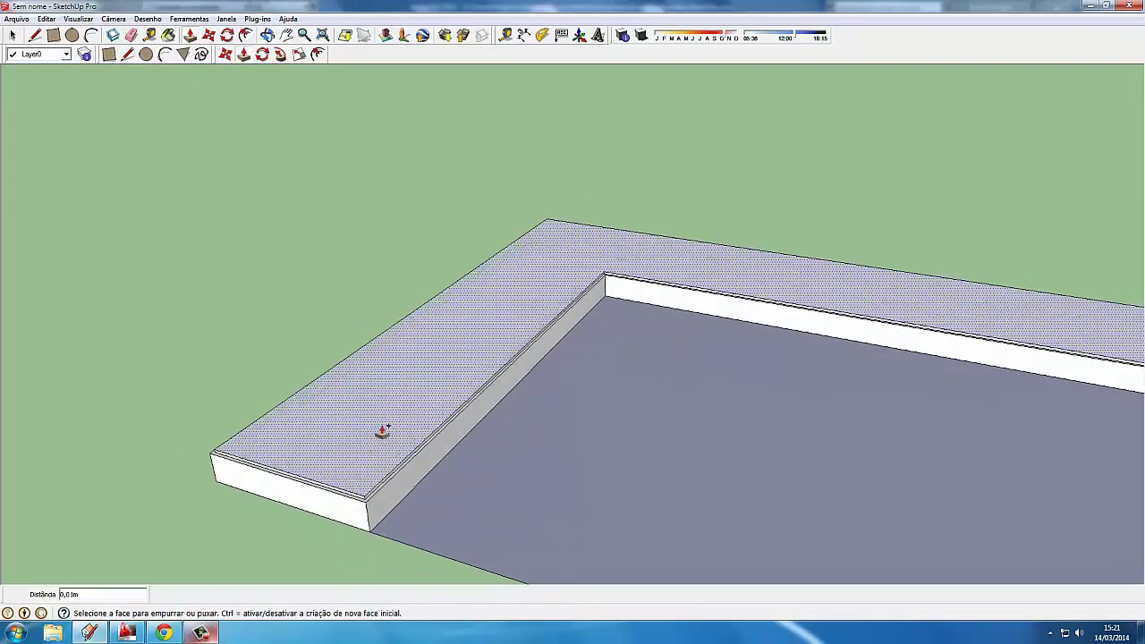
scroll(394, 394, "down", 2)
key("Return")
mouse_move(410, 349)
middle_mouse_down()
mouse_move(452, 325)
mouse_move(370, 477)
mouse_move(570, 340)
mouse_move(501, 368)
mouse_move(379, 318)
middle_mouse_up()
key("f")
key("Escape")
Step: Orbit around the corner and select the baseboard strip face below the walls
key("space")
scroll(447, 304, "down", 3)
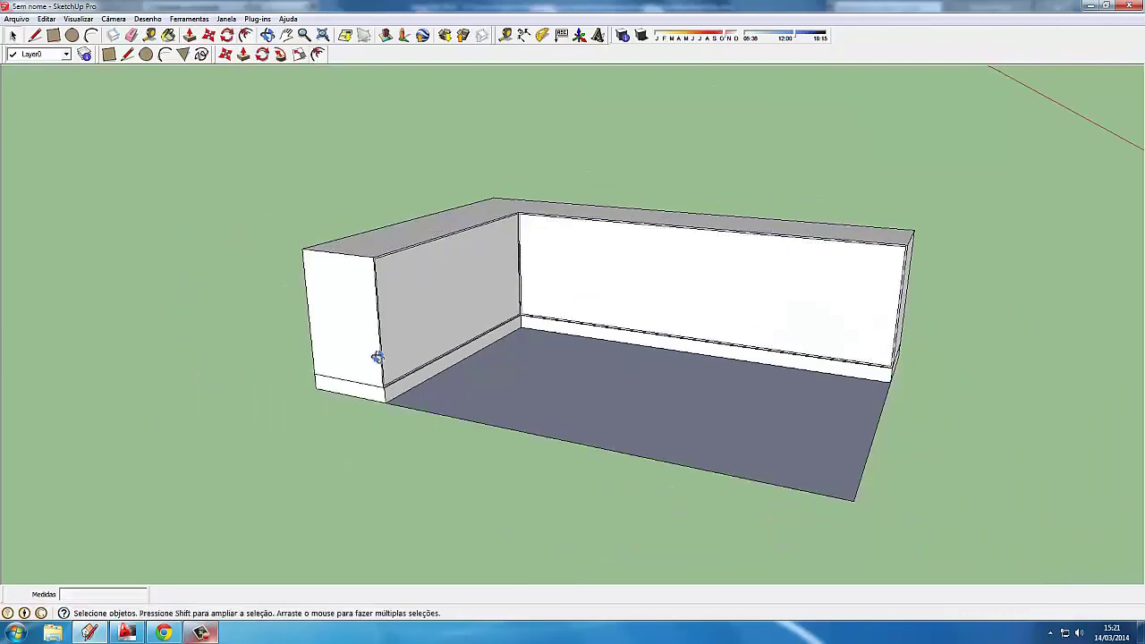
left_click(439, 332)
left_click(611, 327)
mouse_move(611, 327)
middle_mouse_down()
mouse_move(596, 332)
mouse_move(450, 271)
middle_mouse_up()
scroll(579, 362, "up", 3)
scroll(358, 371, "up", 2)
scroll(319, 383, "up", 5)
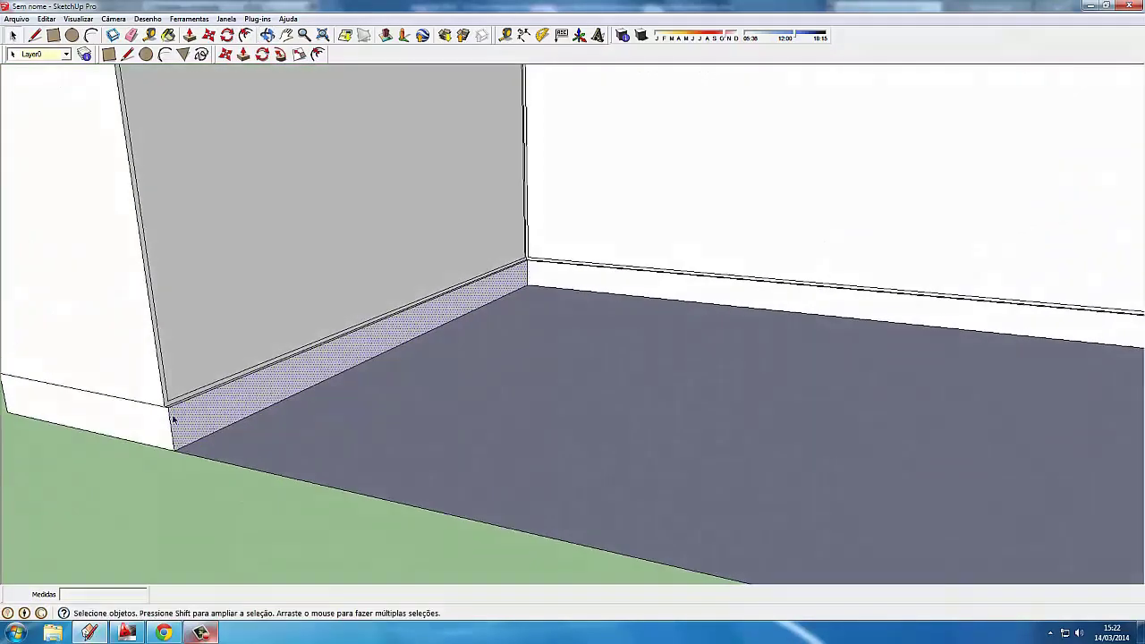
key("p")
mouse_move(159, 396)
middle_mouse_down()
mouse_move(736, 212)
mouse_move(69, 67)
middle_mouse_up()
key("l")
key("space")
middle_click_drag(79, 381, 171, 378)
left_click(189, 367)
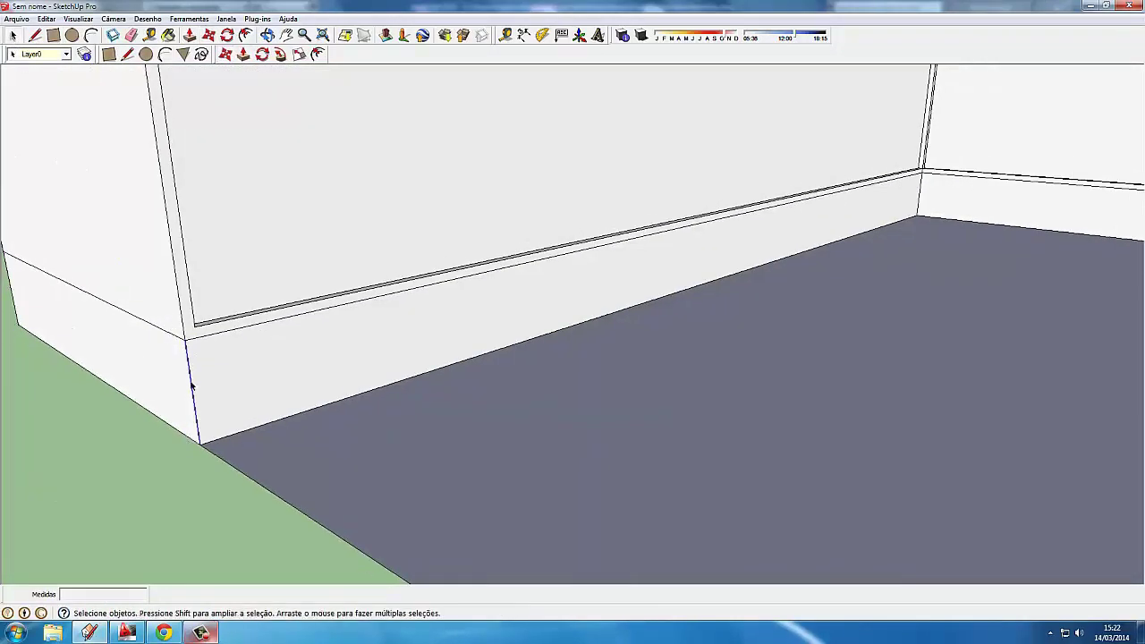
Step: Set the strip back beneath the back wall to form the recessed toe-kick
key("m")
mouse_move(191, 384)
middle_mouse_down()
mouse_move(386, 330)
mouse_move(818, 310)
mouse_move(639, 296)
middle_mouse_up()
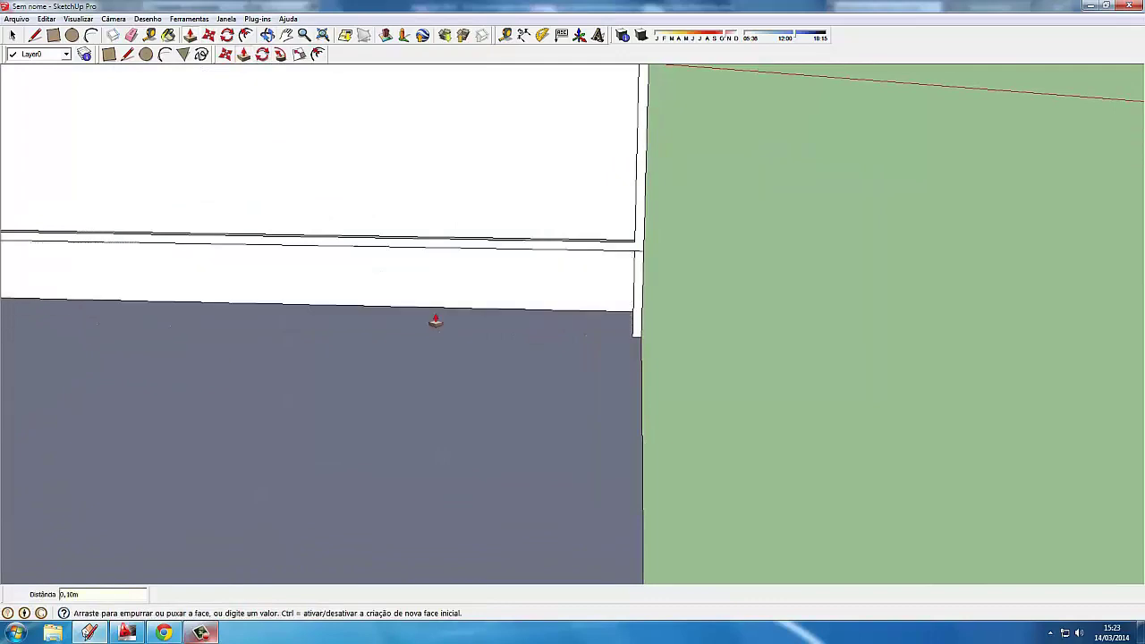
scroll(435, 320, "down", 5)
key("space")
mouse_move(436, 320)
middle_mouse_down()
mouse_move(539, 260)
mouse_move(389, 275)
middle_mouse_up()
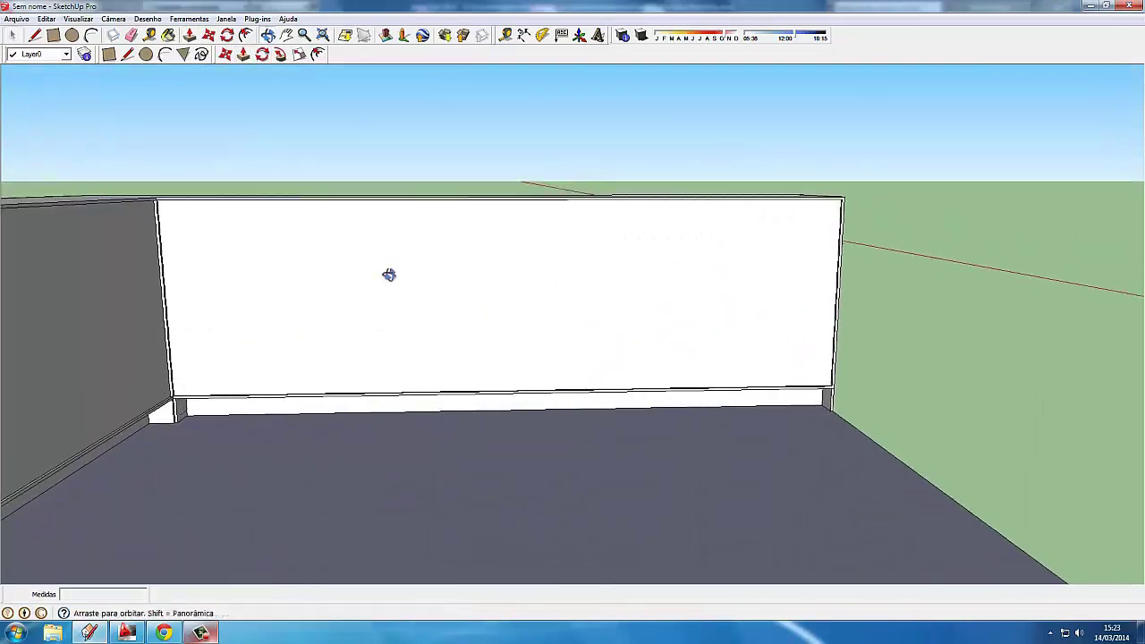
left_click(388, 274)
middle_click_drag(287, 126, 355, 246)
key("f")
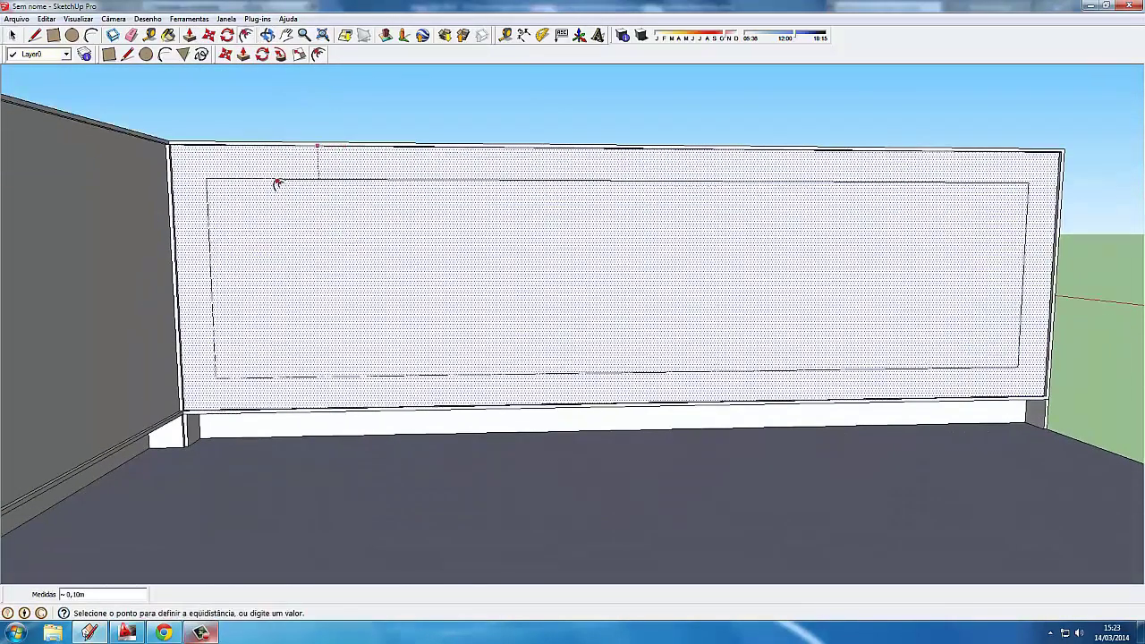
key("space")
mouse_move(283, 146)
middle_mouse_down()
mouse_move(554, 146)
mouse_move(407, 152)
middle_mouse_up()
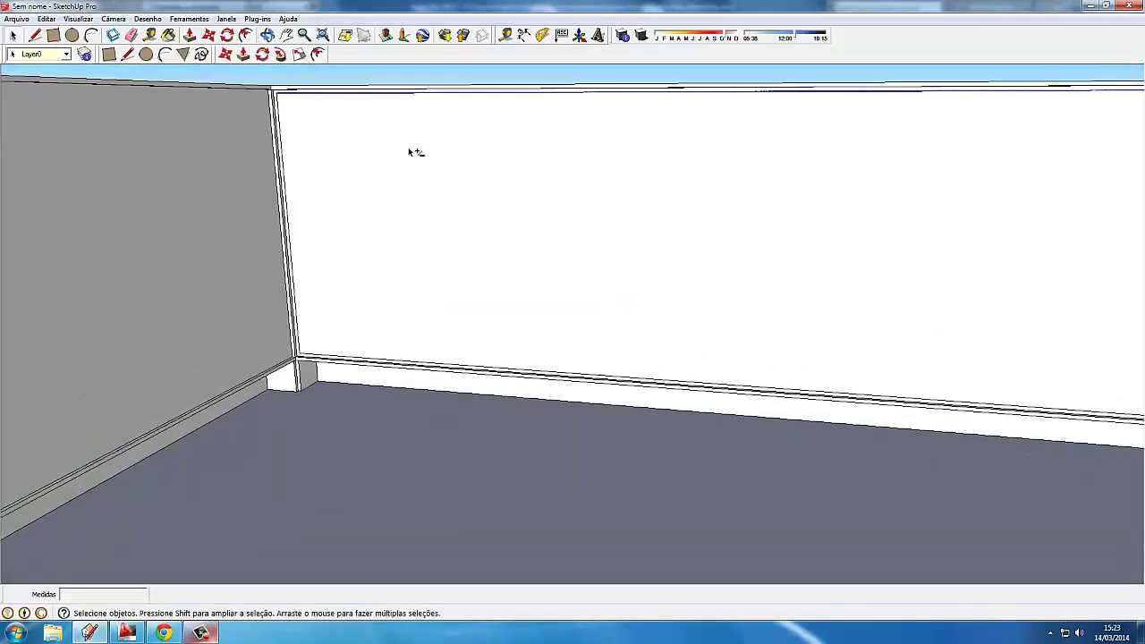
key("space")
scroll(363, 109, "down", 5)
Step: Switch to the left standard view and draw the vertical panel dividing lines
scroll(464, 284, "down", 5)
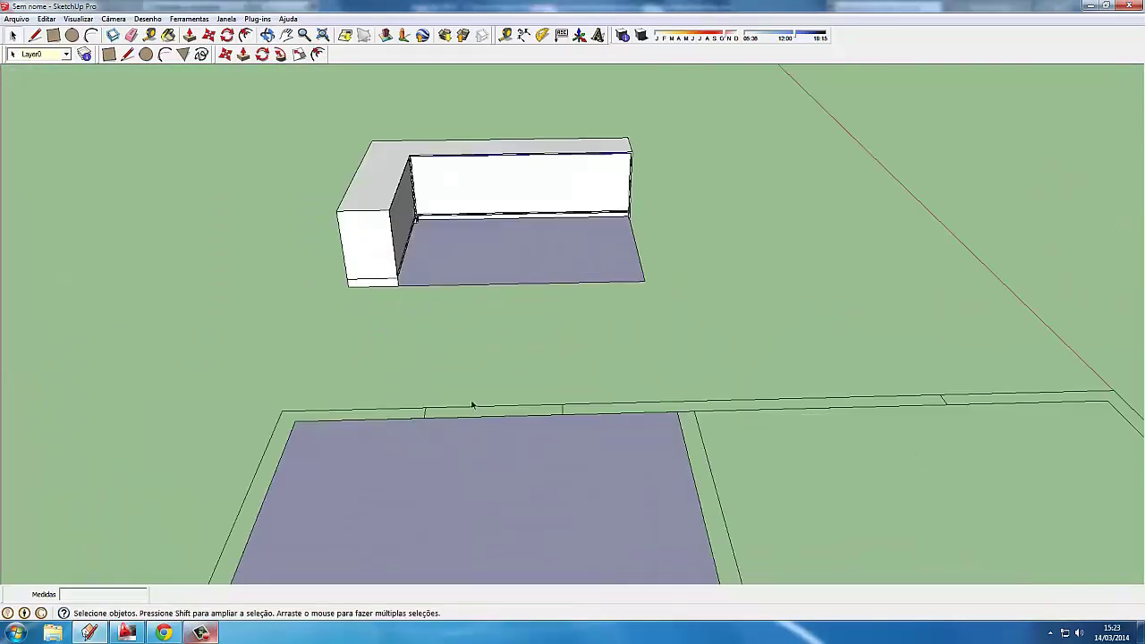
key("F6")
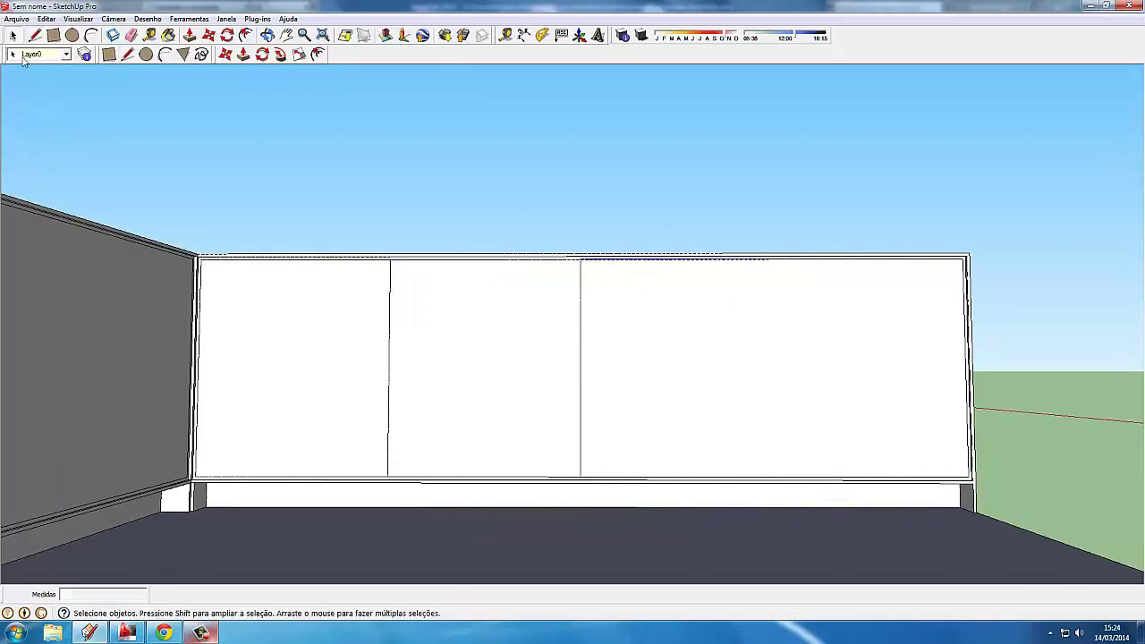
scroll(773, 255, "up", 1)
key("Escape")
scroll(772, 237, "up", 2)
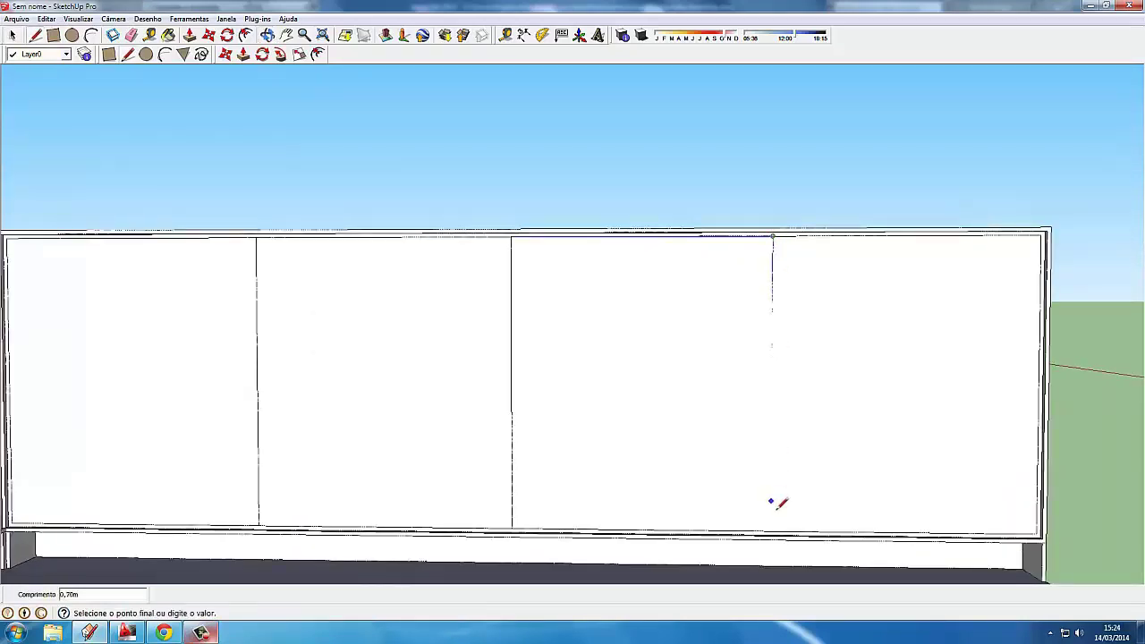
left_click(785, 528)
scroll(785, 528, "down", 3)
key("space")
Step: Copy a dividing edge onto the corner panels of the cabinet front
left_click(790, 346)
mouse_move(790, 346)
middle_mouse_down()
mouse_move(486, 379)
mouse_move(498, 347)
middle_mouse_up()
scroll(416, 299, "up", 3)
scroll(438, 310, "up", 2)
middle_click_drag(437, 309, 475, 265)
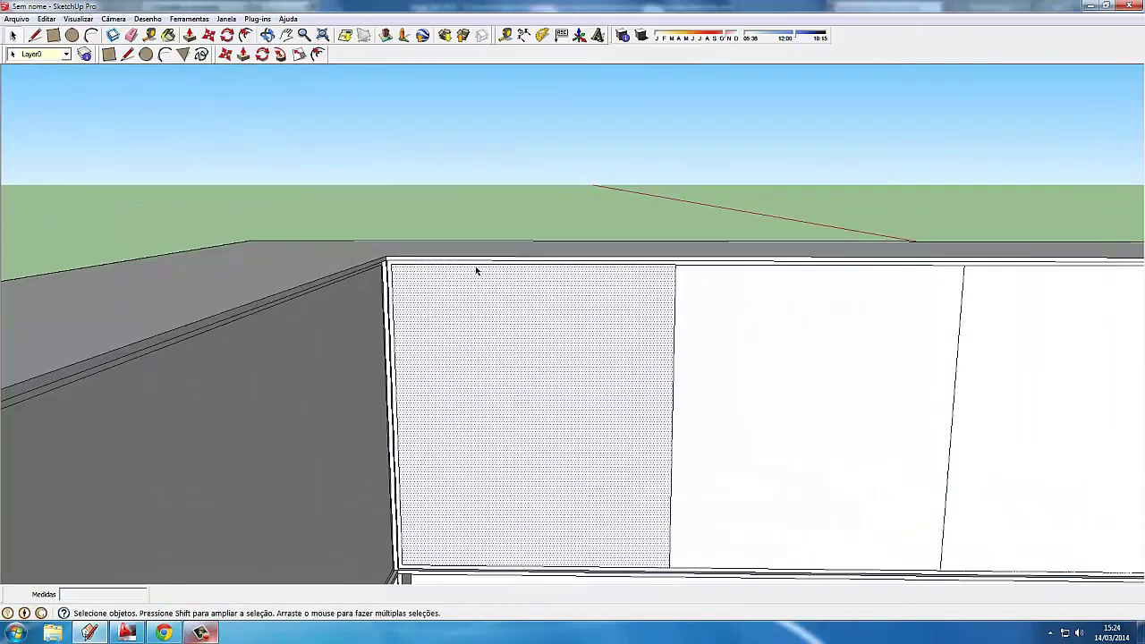
scroll(411, 311, "up", 2)
left_click(445, 301)
scroll(445, 302, "down", 2)
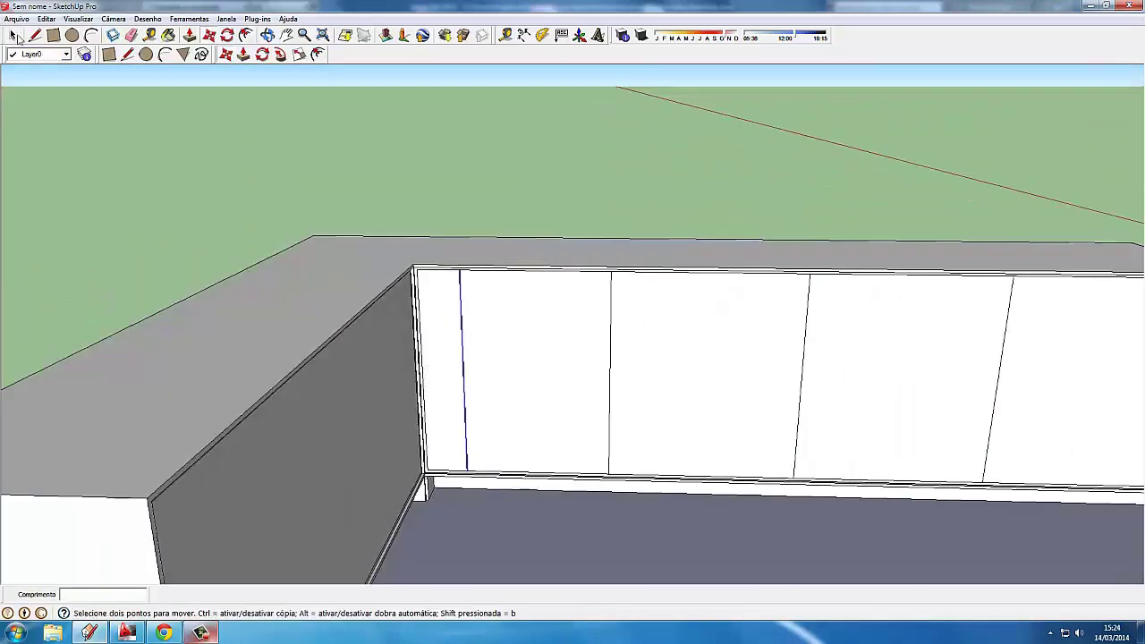
key("space")
Step: Move-copy another dividing line across the cabinet front to finish the door panels
scroll(478, 358, "up", 2)
scroll(486, 332, "up", 1)
scroll(484, 292, "up", 2)
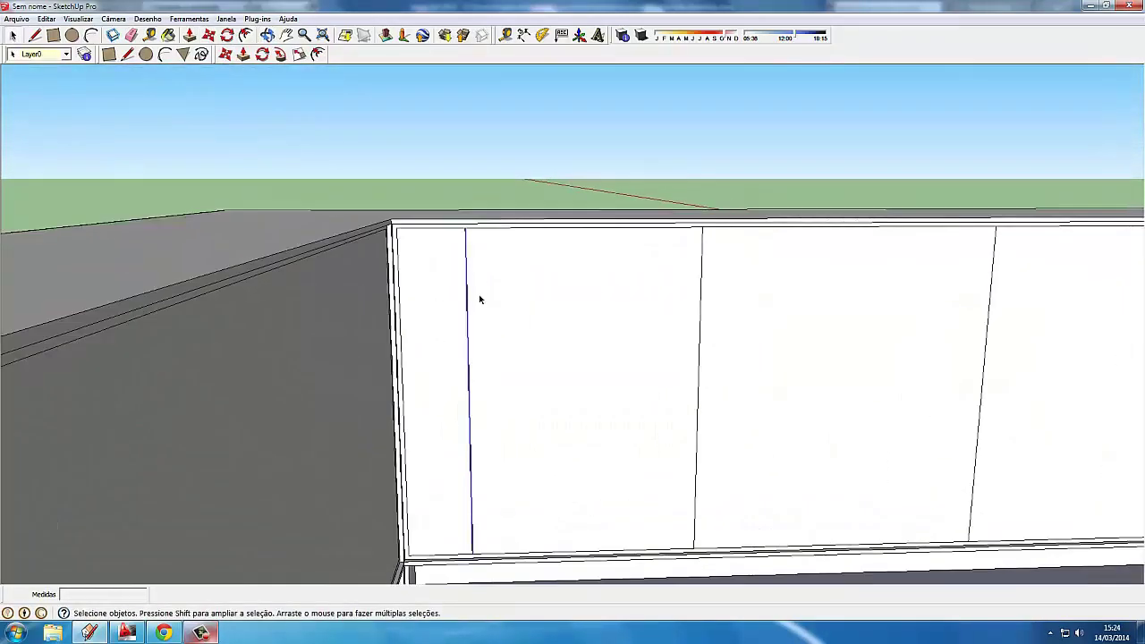
key("m")
left_click(527, 270)
scroll(528, 270, "down", 2)
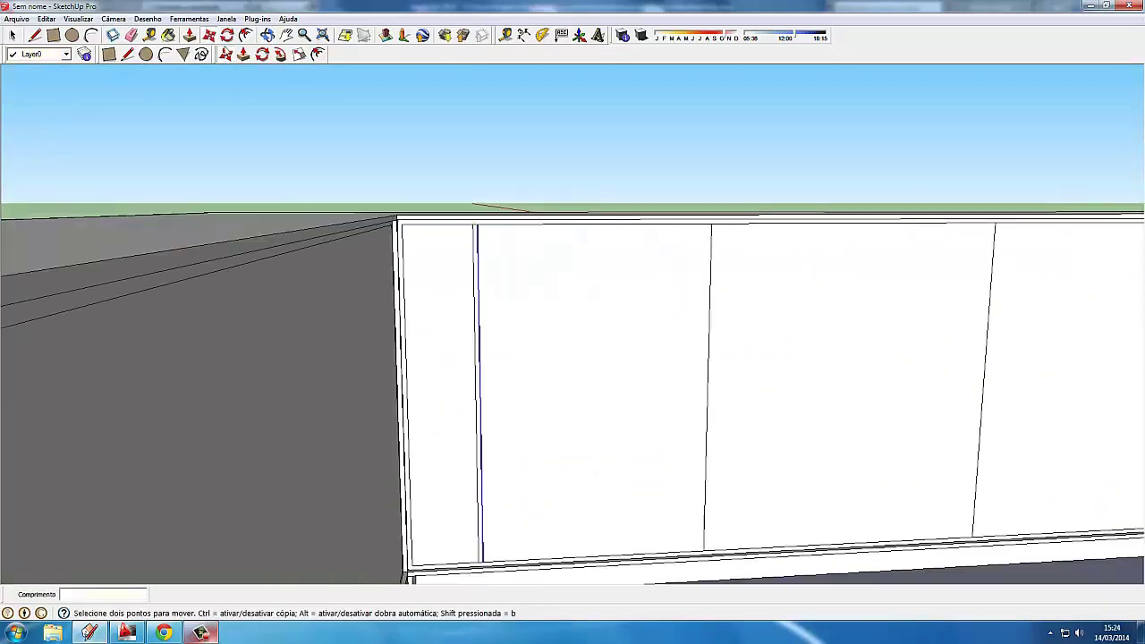
middle_click_drag(528, 270, 501, 295)
key("space")
scroll(501, 295, "up", 2)
Step: Push the top strip face back a few centimetres
left_click(189, 34)
scroll(352, 224, "up", 1)
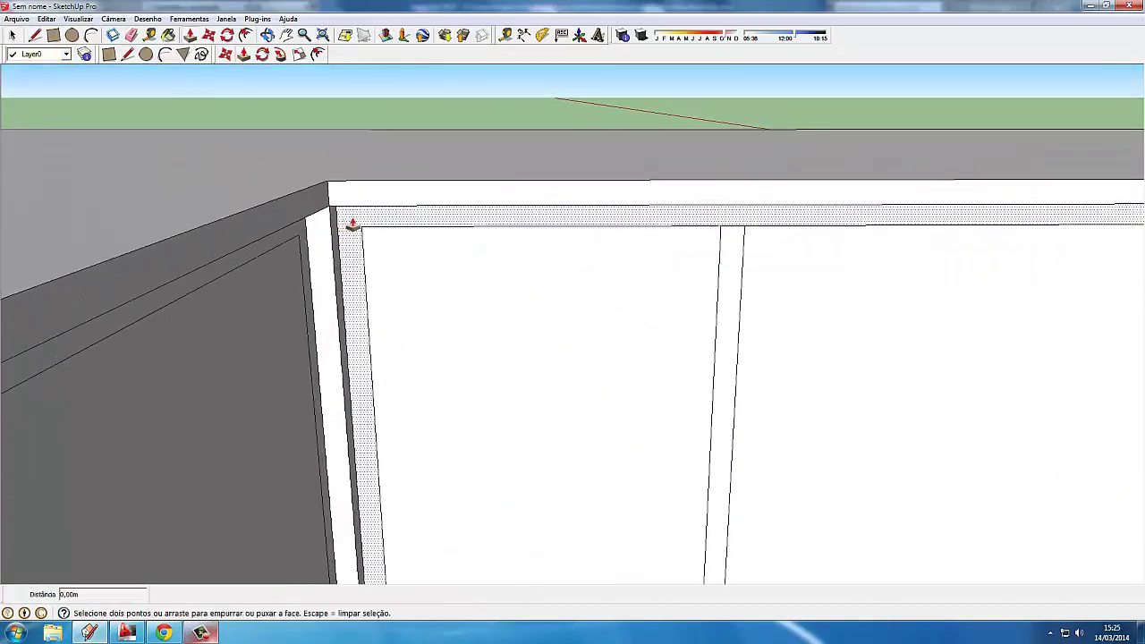
mouse_move(358, 220)
middle_mouse_down()
mouse_move(396, 224)
mouse_move(543, 292)
mouse_move(527, 319)
middle_mouse_up()
key("space")
Step: Push/Pull the right cabinet door face in
scroll(543, 291, "down", 3)
scroll(527, 320, "down", 2)
middle_click_drag(493, 390, 506, 308)
scroll(506, 309, "up", 2)
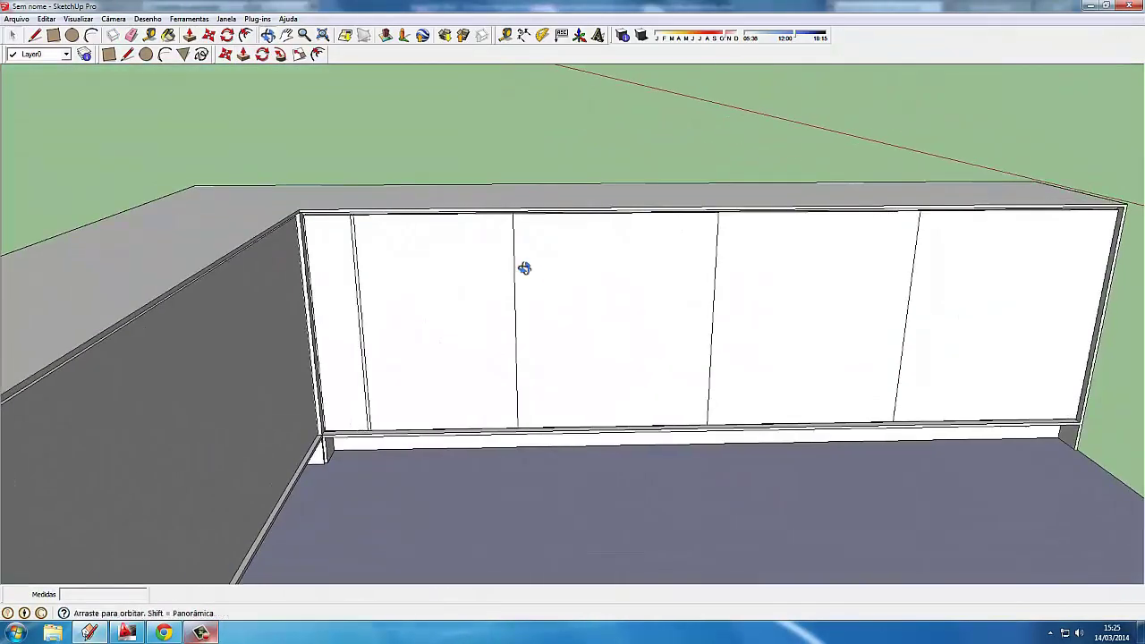
middle_click_drag(524, 263, 715, 257)
middle_click_drag(909, 231, 535, 251)
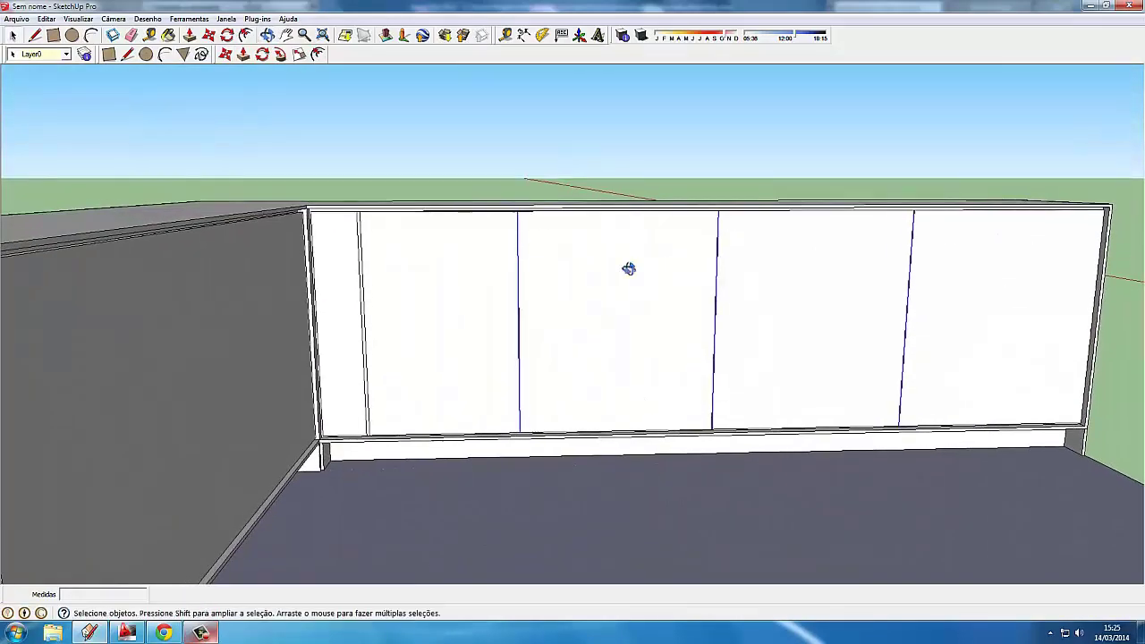
mouse_move(629, 269)
middle_mouse_down()
mouse_move(522, 266)
mouse_move(223, 101)
middle_mouse_up()
scroll(509, 270, "up", 2)
scroll(746, 260, "down", 3)
scroll(736, 194, "up", 3)
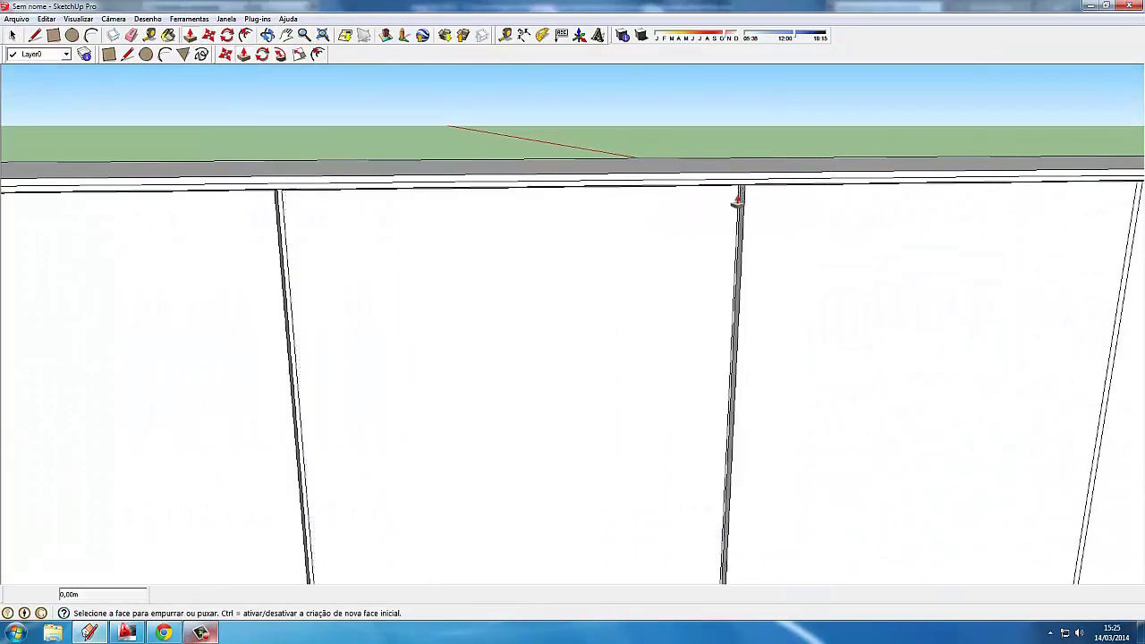
scroll(629, 209, "down", 1)
scroll(640, 212, "up", 1)
left_click(639, 212)
scroll(644, 215, "down", 1)
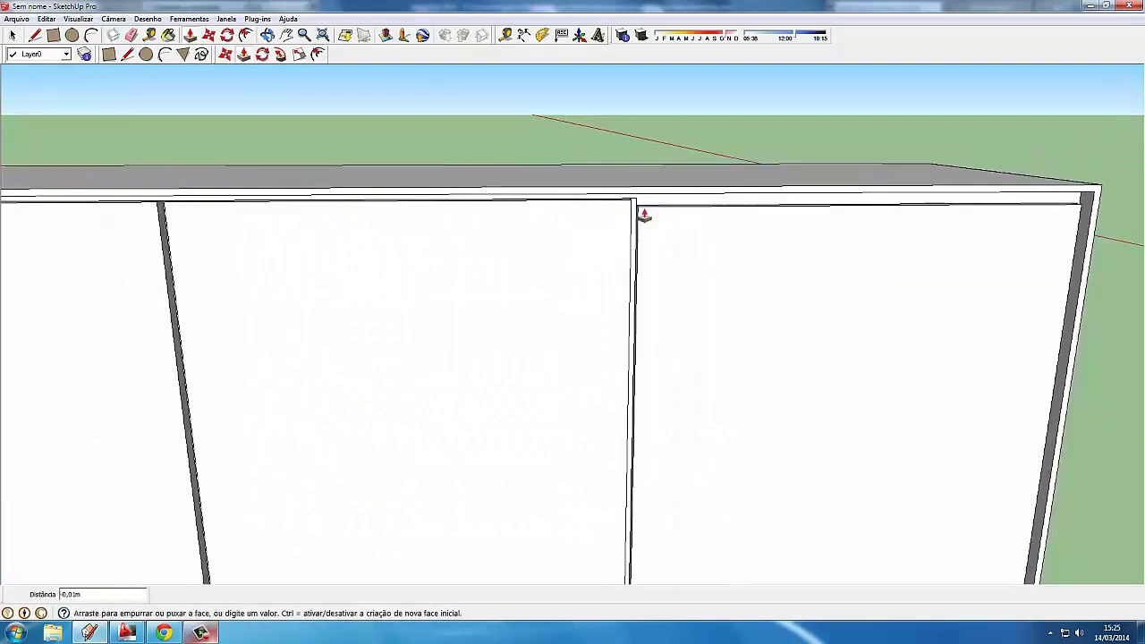
left_click(644, 219)
Step: Erase unneeded edges along the cabinet doors
middle_click_drag(618, 199, 307, 226)
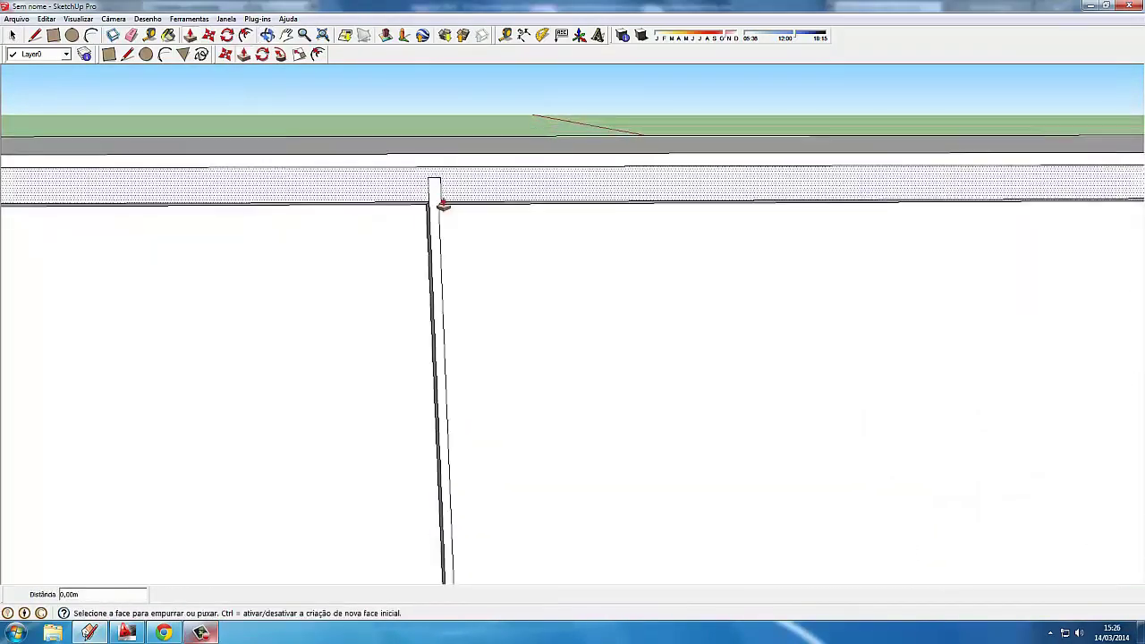
scroll(588, 415, "down", 3)
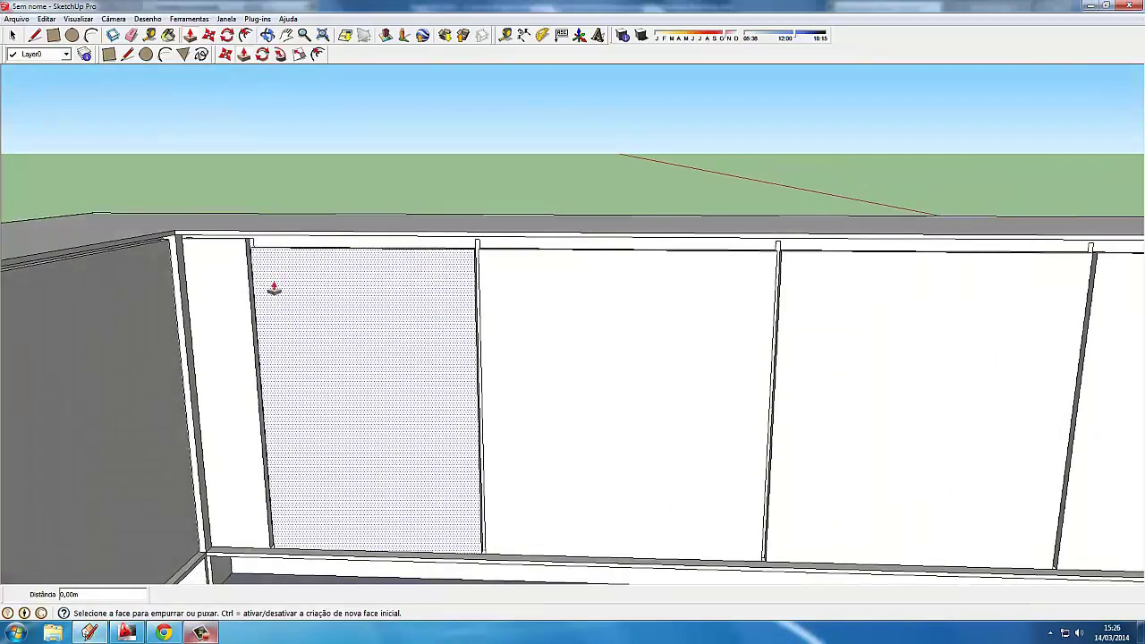
scroll(251, 253, "up", 4)
scroll(250, 252, "down", 2)
key("e")
scroll(274, 200, "up", 3)
scroll(706, 228, "down", 2)
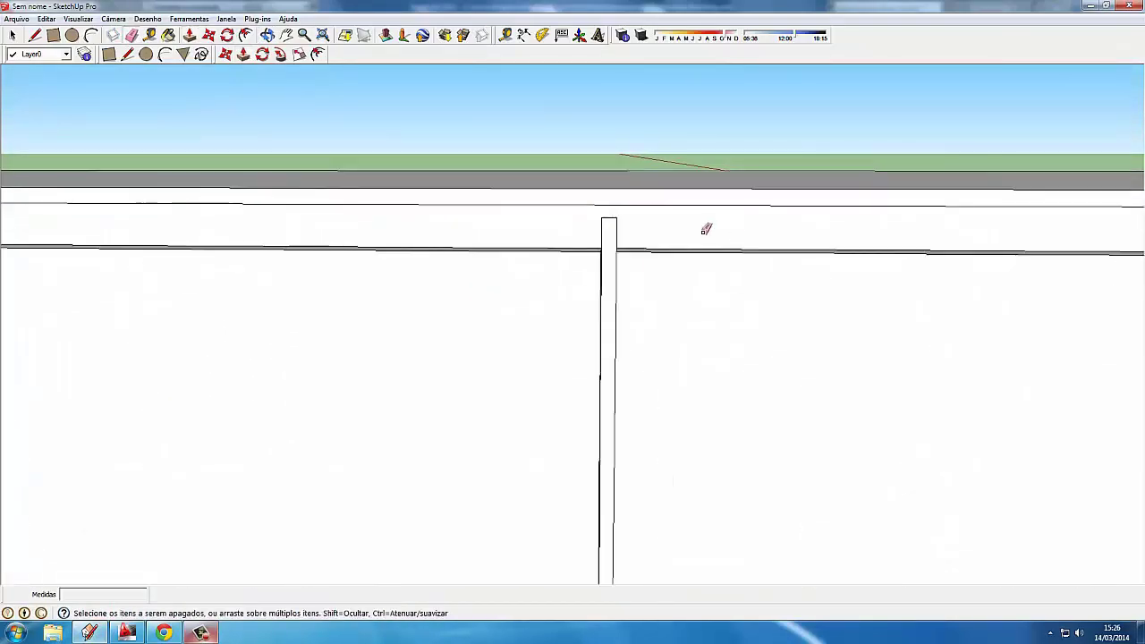
scroll(736, 235, "down", 2)
scroll(850, 225, "down", 2)
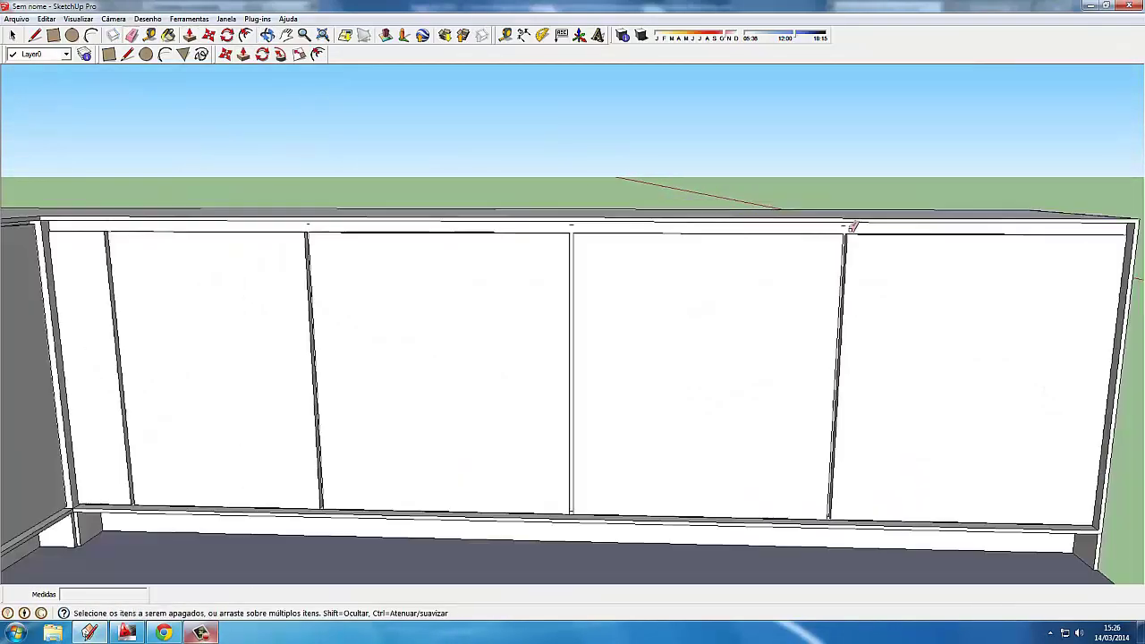
scroll(850, 224, "up", 4)
key("space")
Step: Split the middle door edge into 4 segments using Divide from its context menu
scroll(259, 199, "up", 1)
scroll(385, 191, "down", 3)
scroll(159, 234, "up", 3)
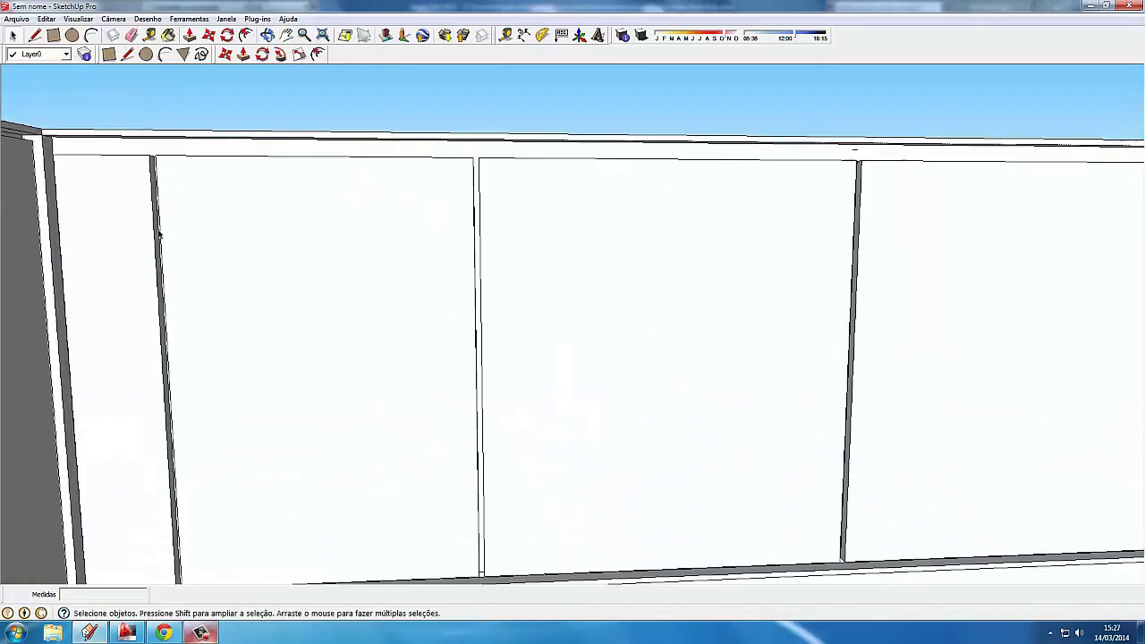
right_click(474, 227)
left_click(519, 331)
scroll(493, 282, "down", 1)
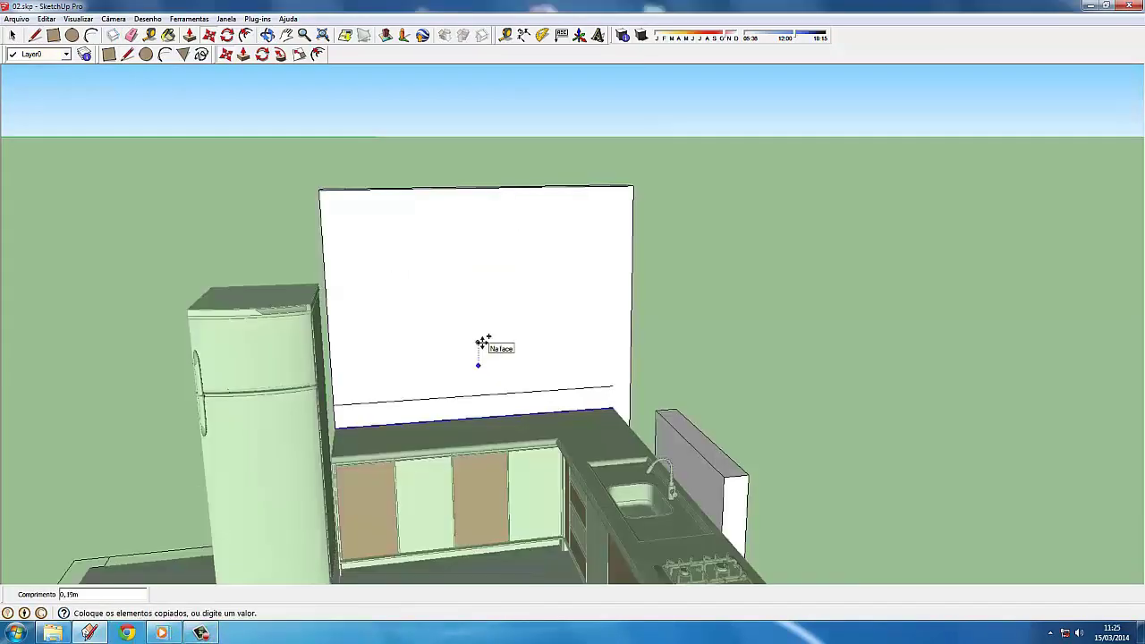
Step: Confirm the copied guide line on the wall and select the band face between the lines
key("Return")
mouse_move(474, 295)
middle_mouse_down()
mouse_move(361, 378)
mouse_move(419, 292)
middle_mouse_up()
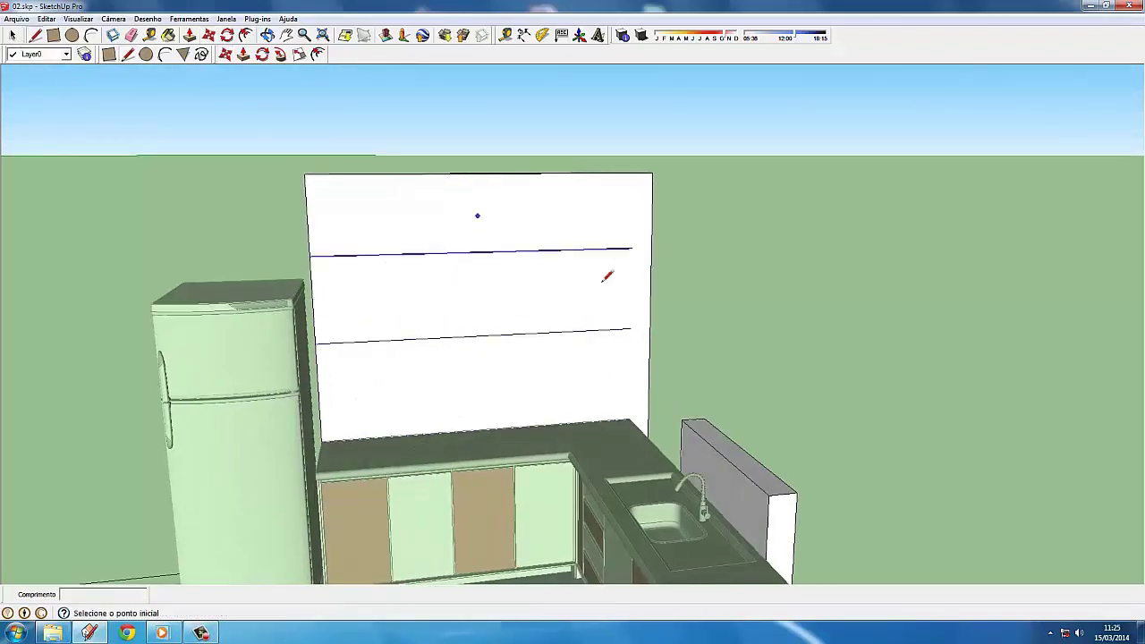
middle_click_drag(497, 251, 632, 298)
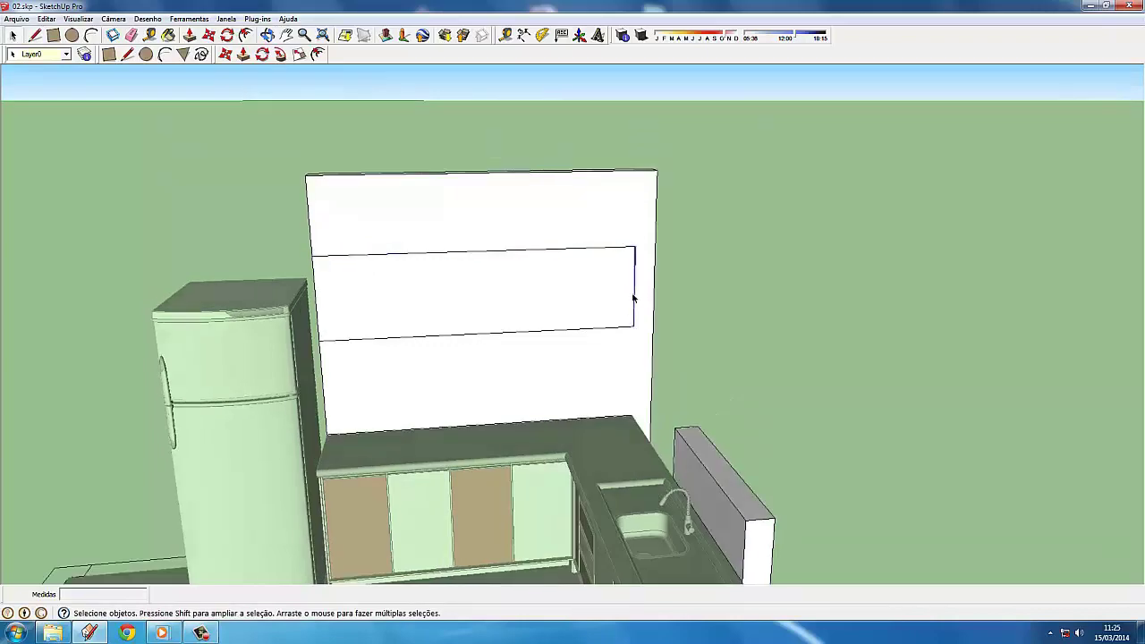
left_click(391, 309)
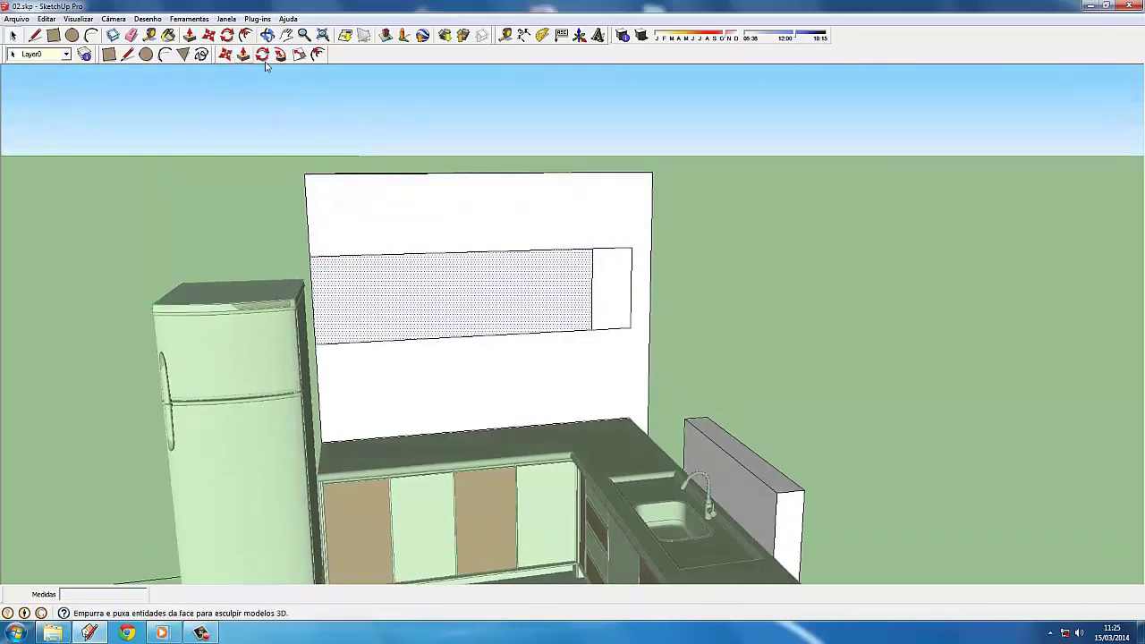
middle_click_drag(415, 343, 388, 411)
scroll(388, 412, "down", 2)
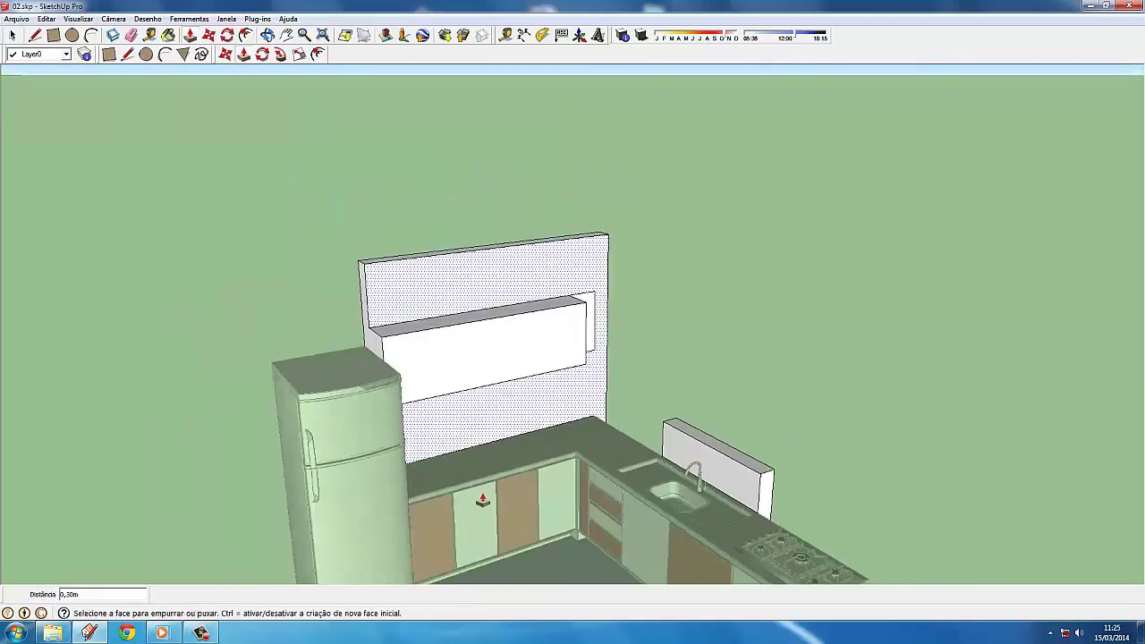
scroll(388, 411, "up", 2)
Step: Push the wall band out 0,30m to form the upper cabinet
key("l")
scroll(389, 407, "up", 3)
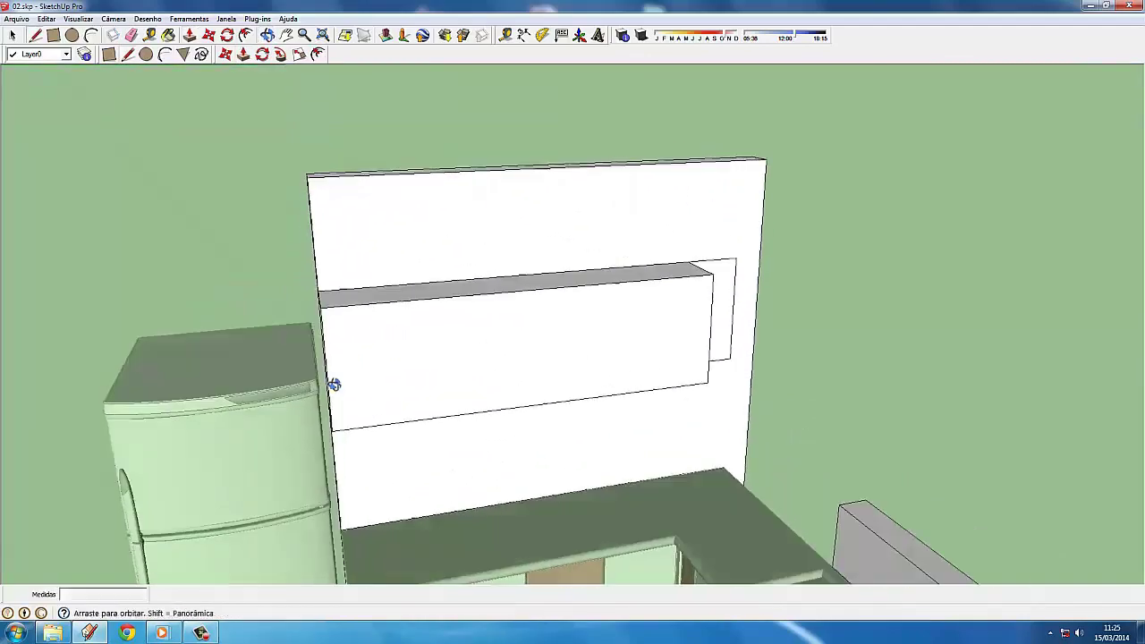
scroll(388, 402, "up", 3)
scroll(388, 390, "down", 2)
scroll(388, 390, "down", 3)
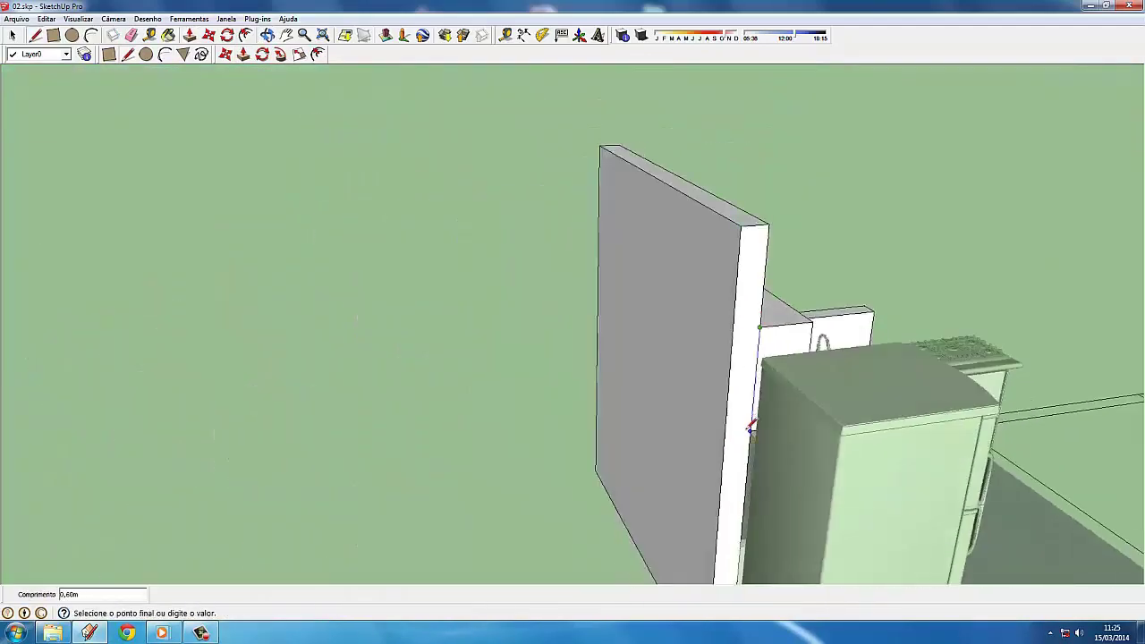
mouse_move(388, 390)
middle_mouse_down()
mouse_move(278, 323)
mouse_move(435, 292)
mouse_move(560, 317)
mouse_move(641, 272)
mouse_move(522, 383)
mouse_move(307, 236)
middle_mouse_up()
left_click(11, 36)
left_click(339, 312)
scroll(522, 383, "up", 2)
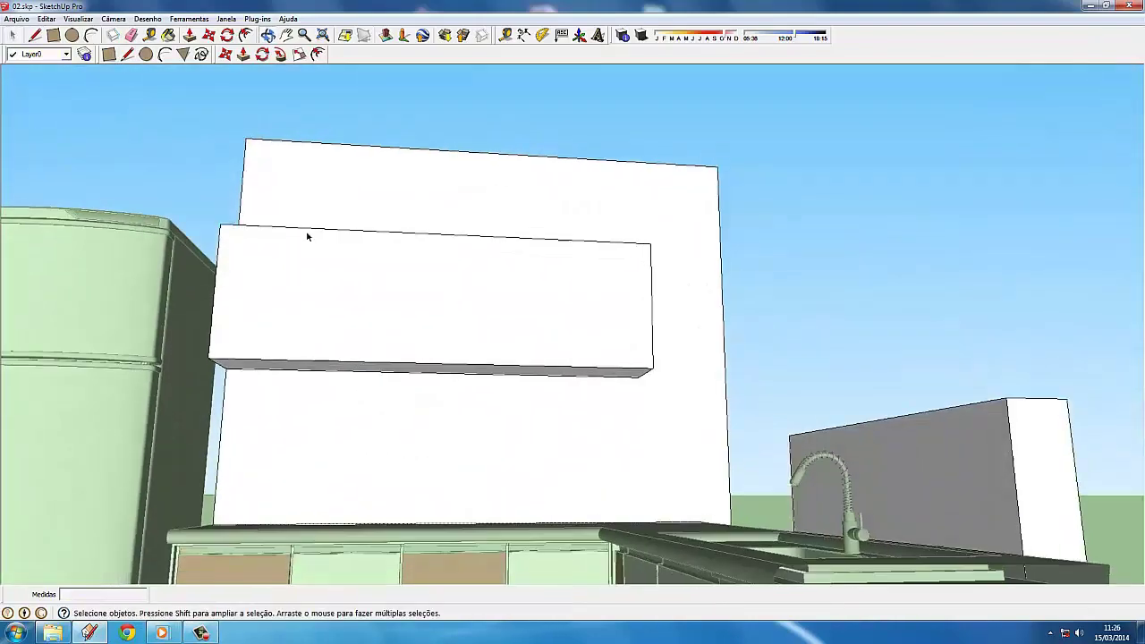
scroll(329, 372, "down", 3)
mouse_move(393, 379)
middle_mouse_down()
mouse_move(370, 248)
mouse_move(478, 325)
mouse_move(402, 312)
mouse_move(438, 244)
middle_mouse_up()
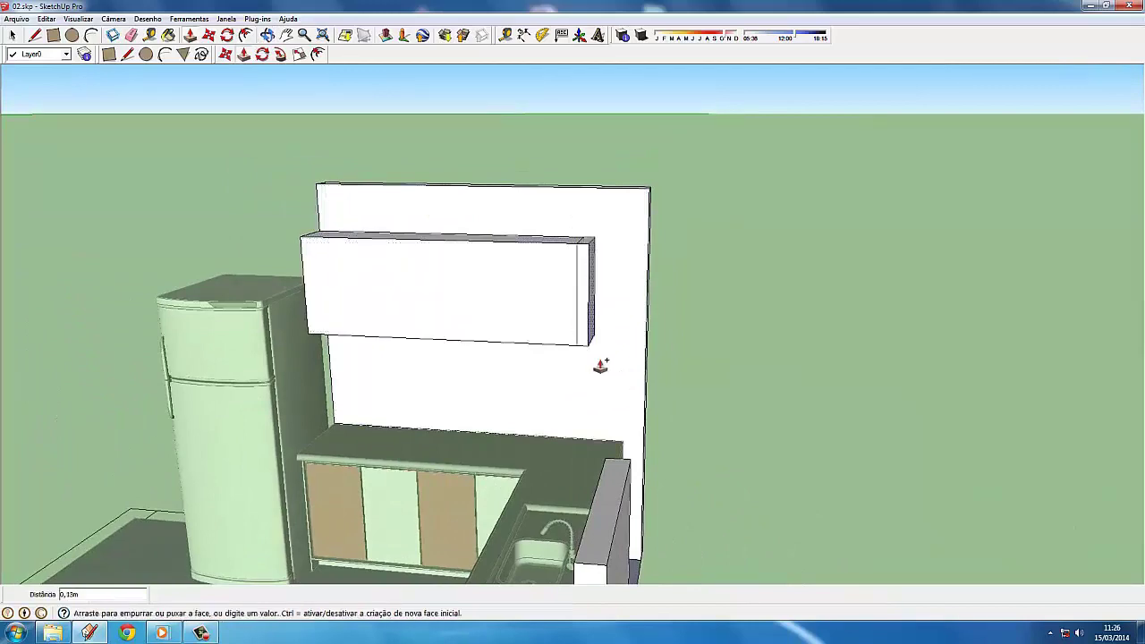
mouse_move(601, 365)
middle_mouse_down()
mouse_move(605, 391)
mouse_move(434, 325)
middle_mouse_up()
key("space")
Step: Offset the cabinet front inward and push it in to hollow an open niche
key("f")
mouse_move(224, 289)
middle_mouse_down()
mouse_move(383, 280)
mouse_move(391, 250)
mouse_move(356, 266)
middle_mouse_up()
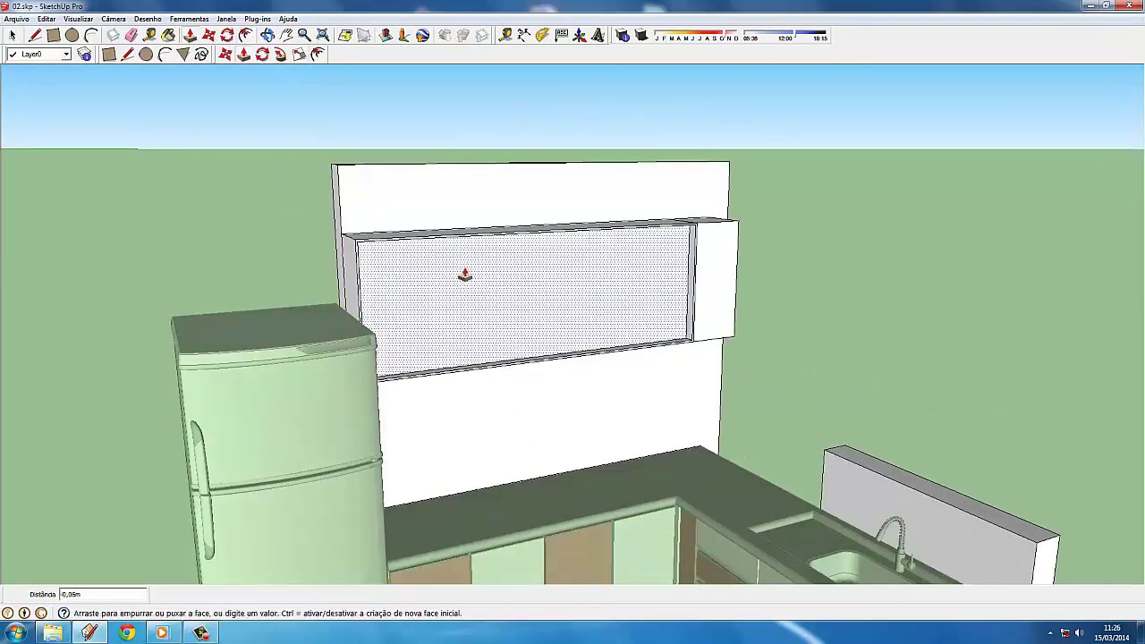
key("space")
left_click(397, 307)
mouse_move(396, 307)
middle_mouse_down()
mouse_move(161, 120)
mouse_move(462, 224)
mouse_move(451, 216)
mouse_move(466, 237)
middle_mouse_up()
Step: Select the cabinet's short top-left edge to start the box extending over the fridge
left_click(450, 216)
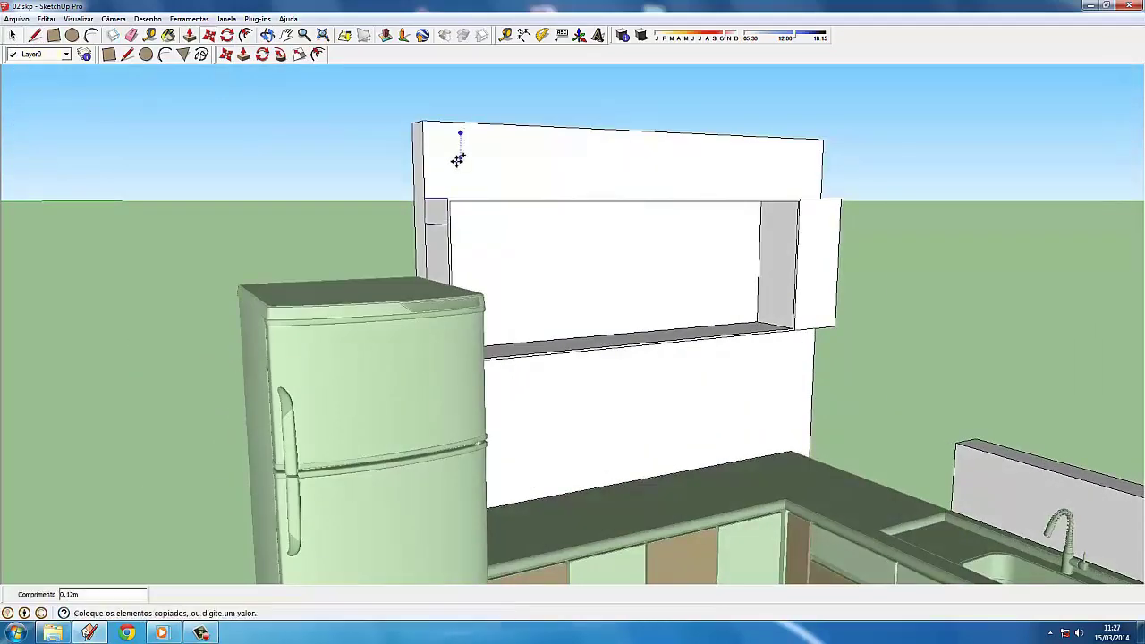
middle_click_drag(360, 253, 393, 213)
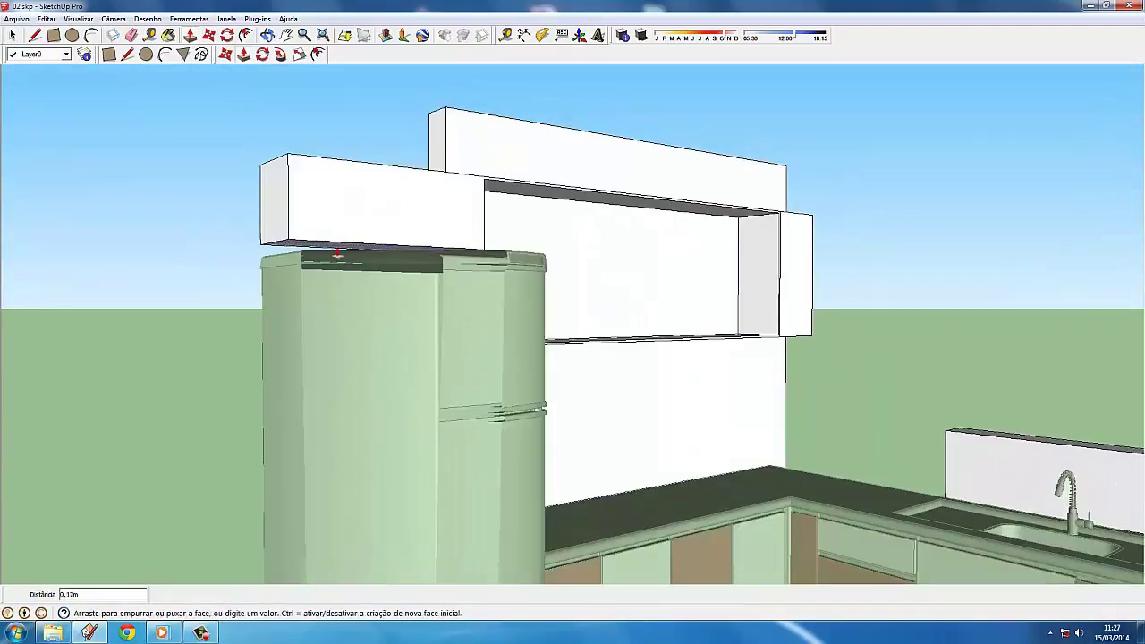
middle_click_drag(337, 254, 332, 332)
key("l")
scroll(340, 268, "up", 3)
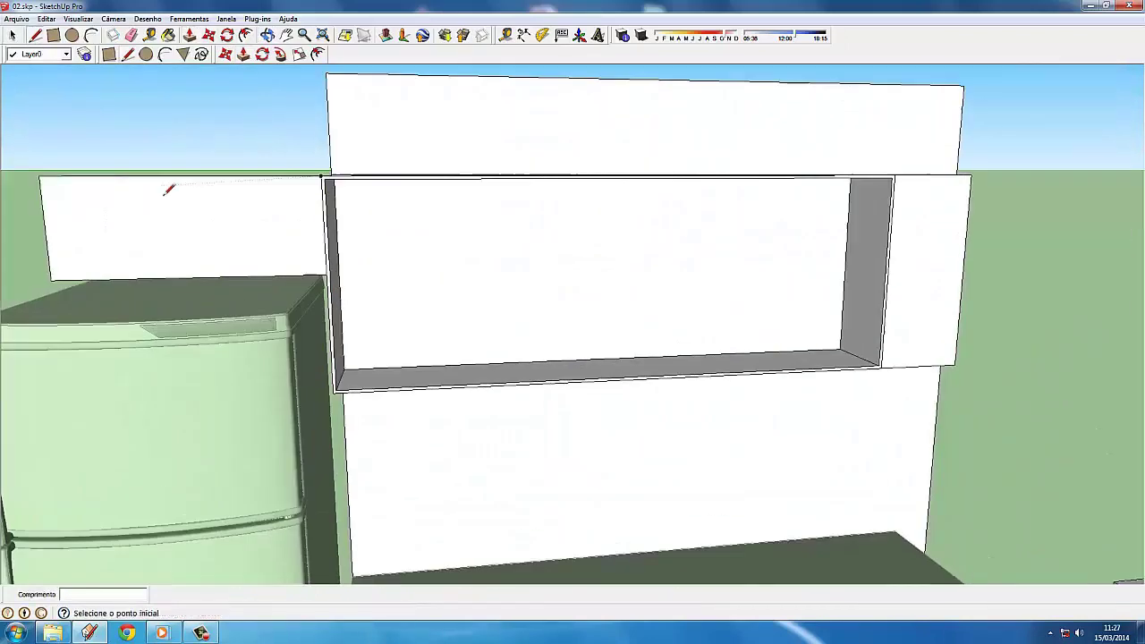
Step: Divide the cabinet's top edge into two, draw the middle line, and push the partition 0,11m
key("space")
scroll(516, 322, "down", 3)
left_click(524, 306)
right_click(490, 258)
left_click(479, 267)
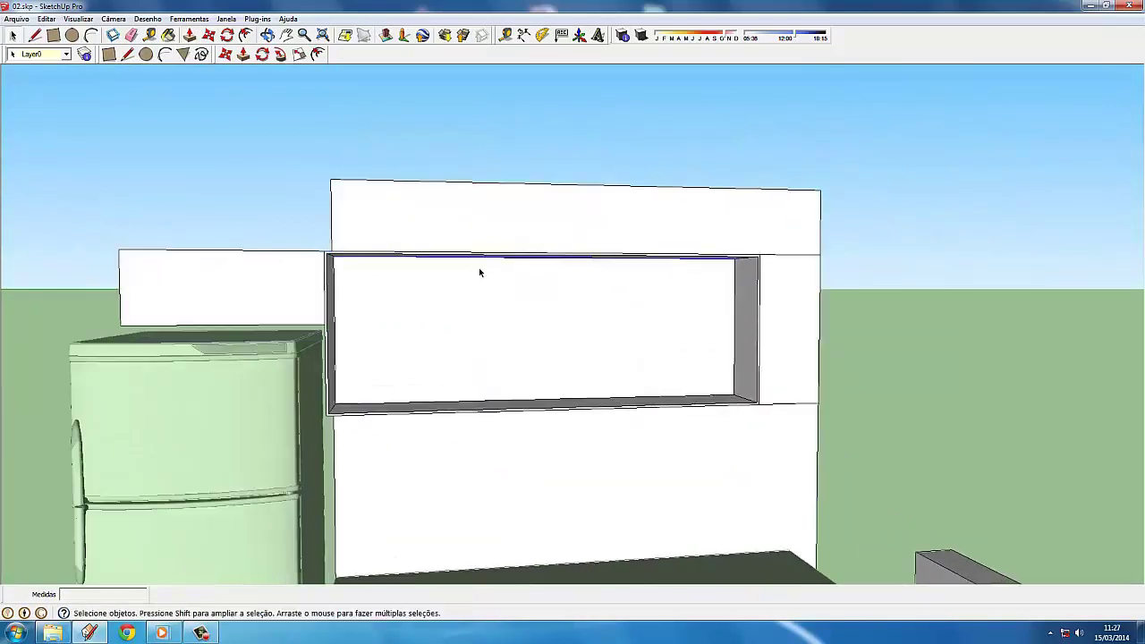
scroll(479, 272, "up", 1)
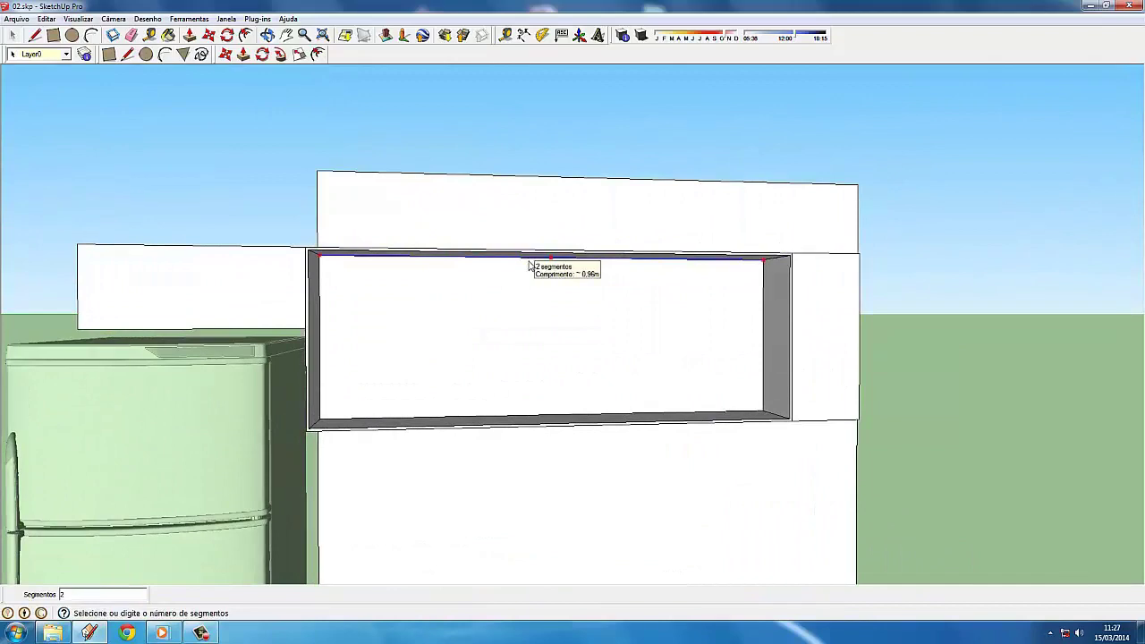
key("l")
scroll(553, 254, "up", 1)
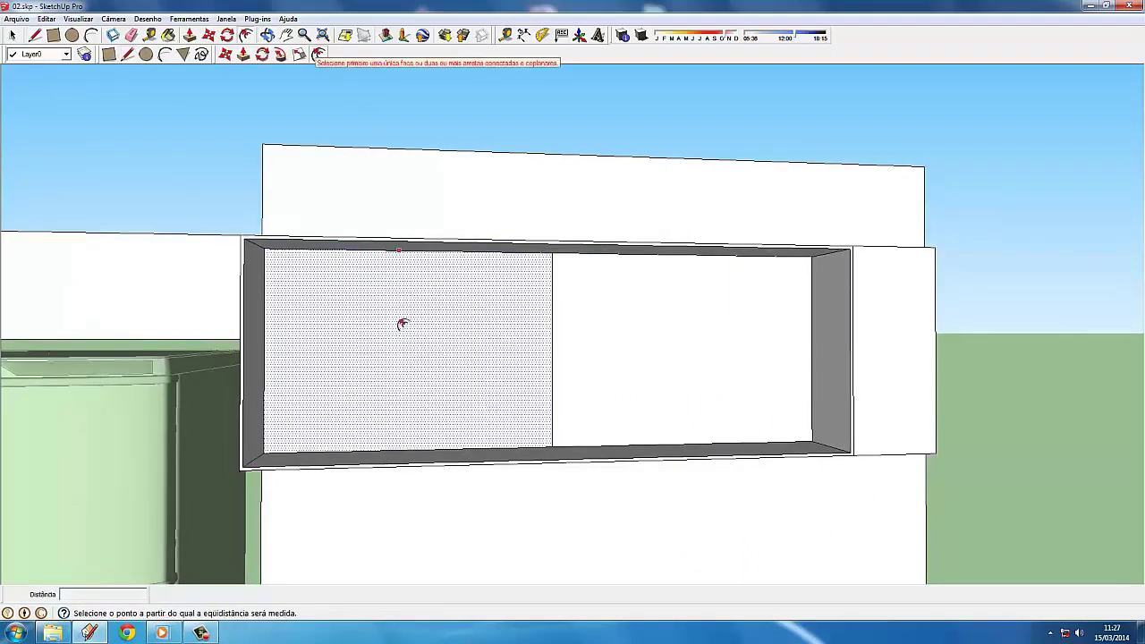
key("p")
left_click(261, 261)
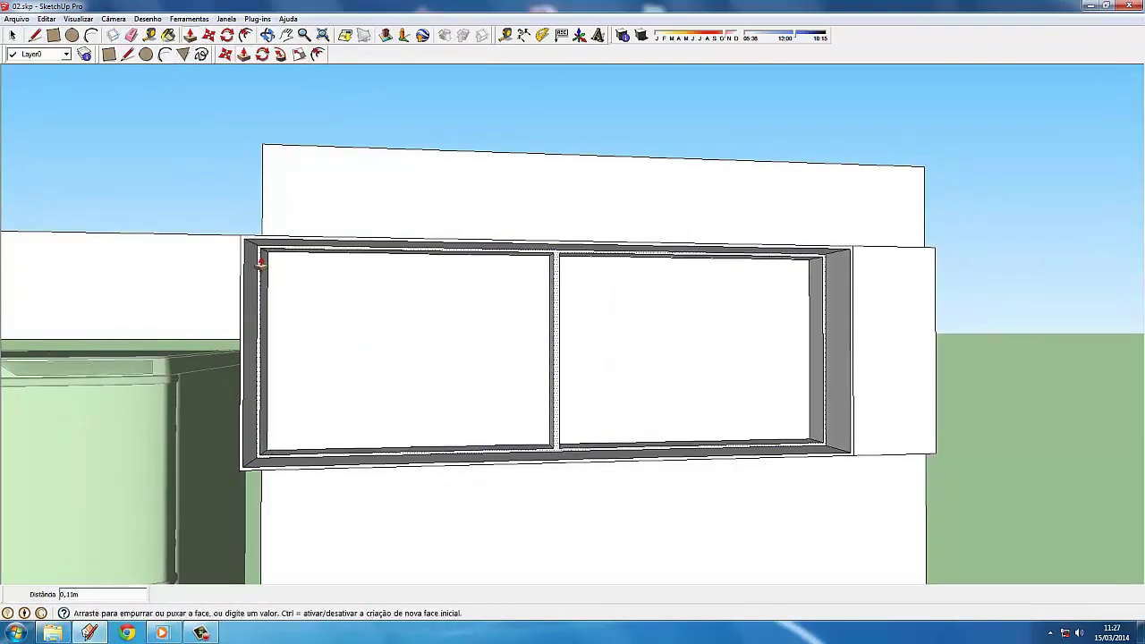
left_click(261, 261)
Step: Paste the copied line as a shelf across both compartments
key("f")
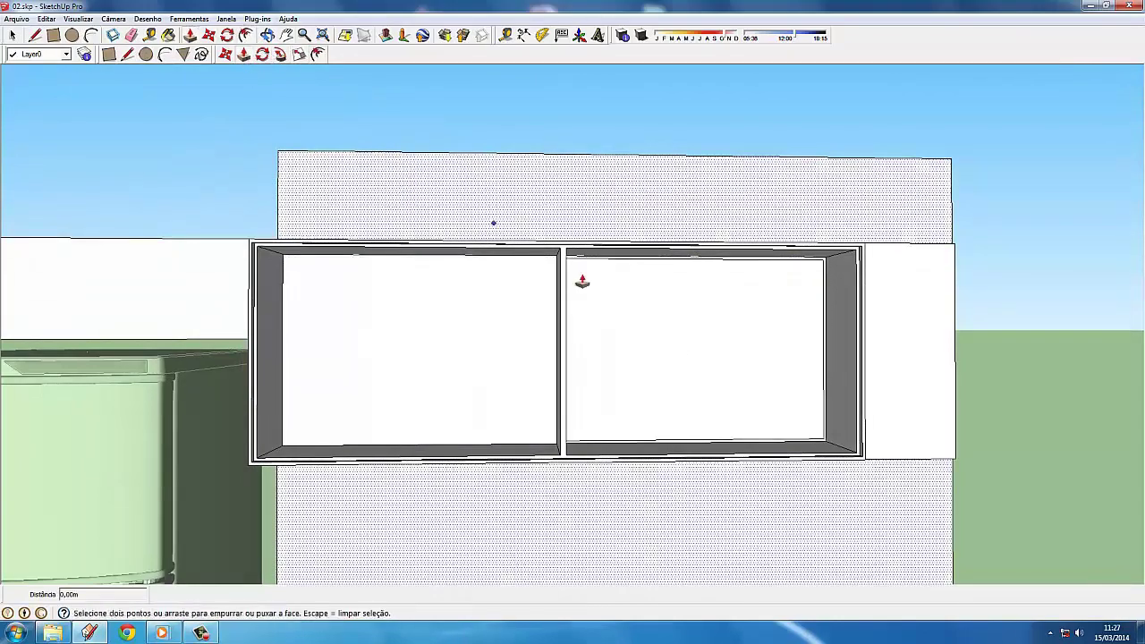
scroll(572, 269, "up", 3)
scroll(499, 421, "down", 4)
scroll(555, 438, "up", 1)
key("space")
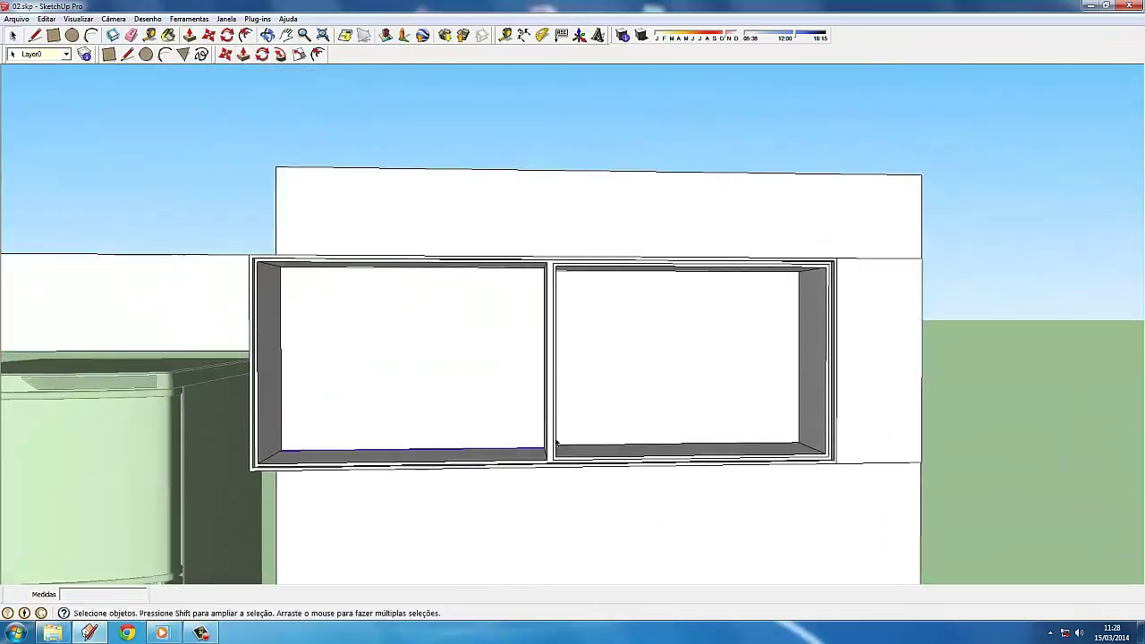
scroll(557, 442, "up", 1)
scroll(544, 408, "up", 2)
scroll(565, 466, "down", 3)
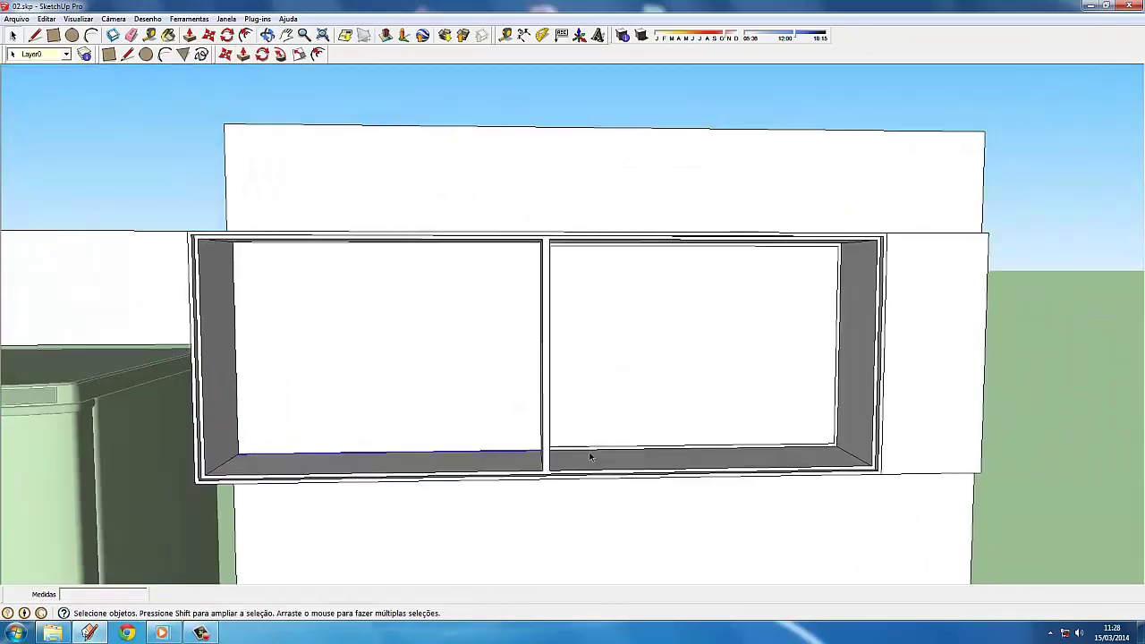
key("ctrl+v")
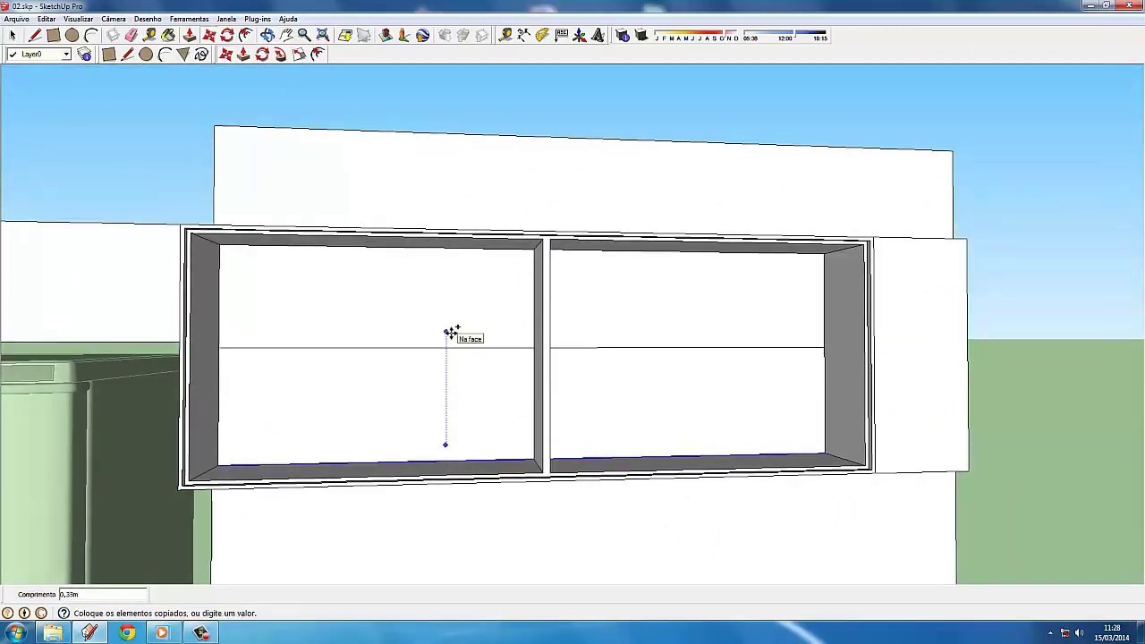
key("ctrl+v")
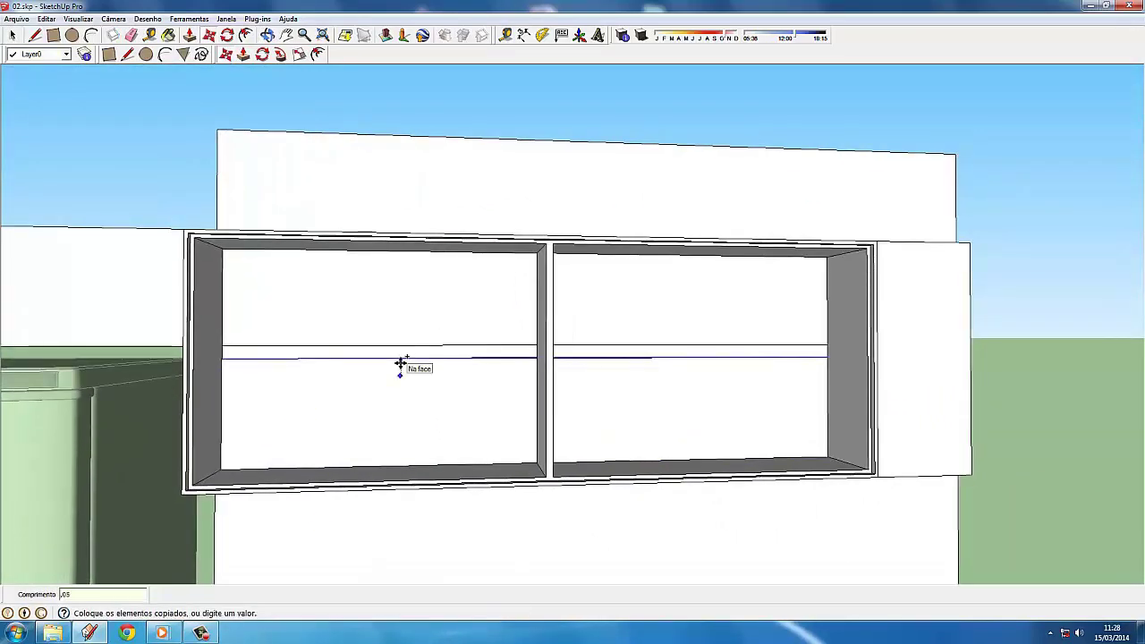
left_click(468, 401)
scroll(472, 379, "up", 2)
Step: Erase the stray edges left around the new shelf
key("e")
scroll(562, 408, "down", 3)
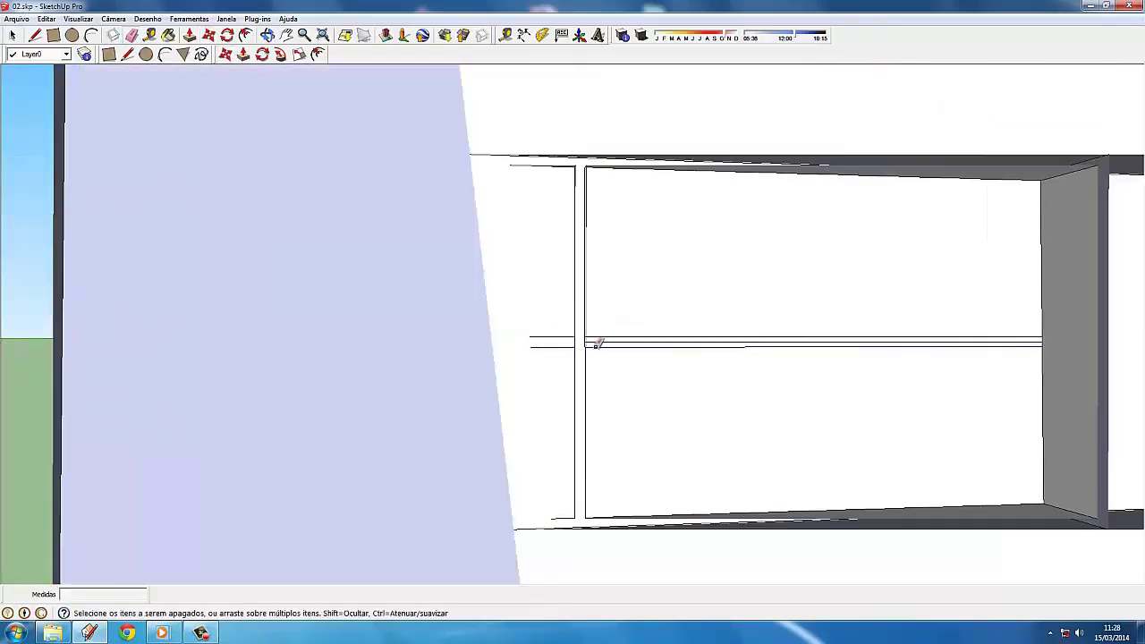
scroll(488, 356, "down", 2)
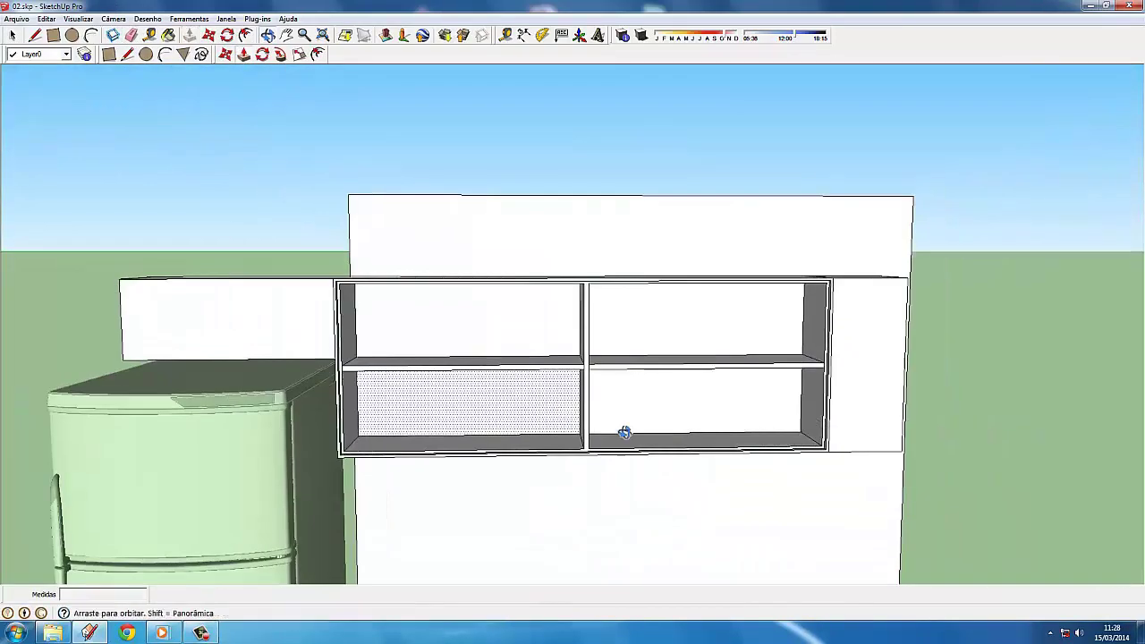
mouse_move(621, 435)
middle_mouse_down()
mouse_move(535, 403)
mouse_move(741, 306)
middle_mouse_up()
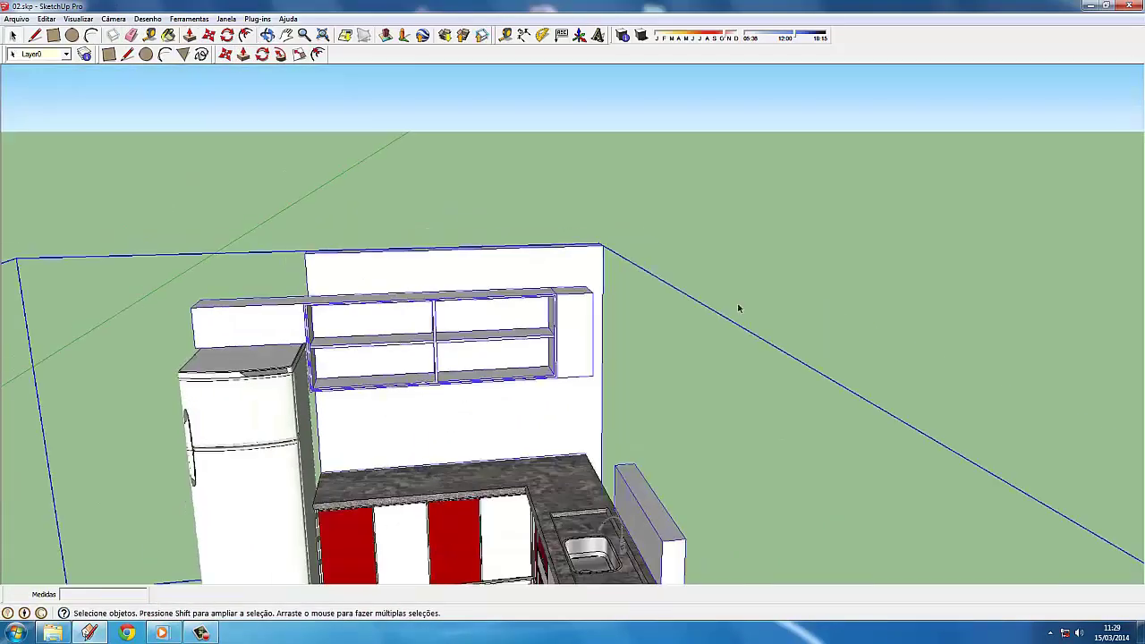
Step: Draw a rectangle over the left compartment and push/pull it into a door panel
scroll(741, 306, "up", 3)
key("r")
left_click(262, 417)
scroll(642, 170, "down", 2)
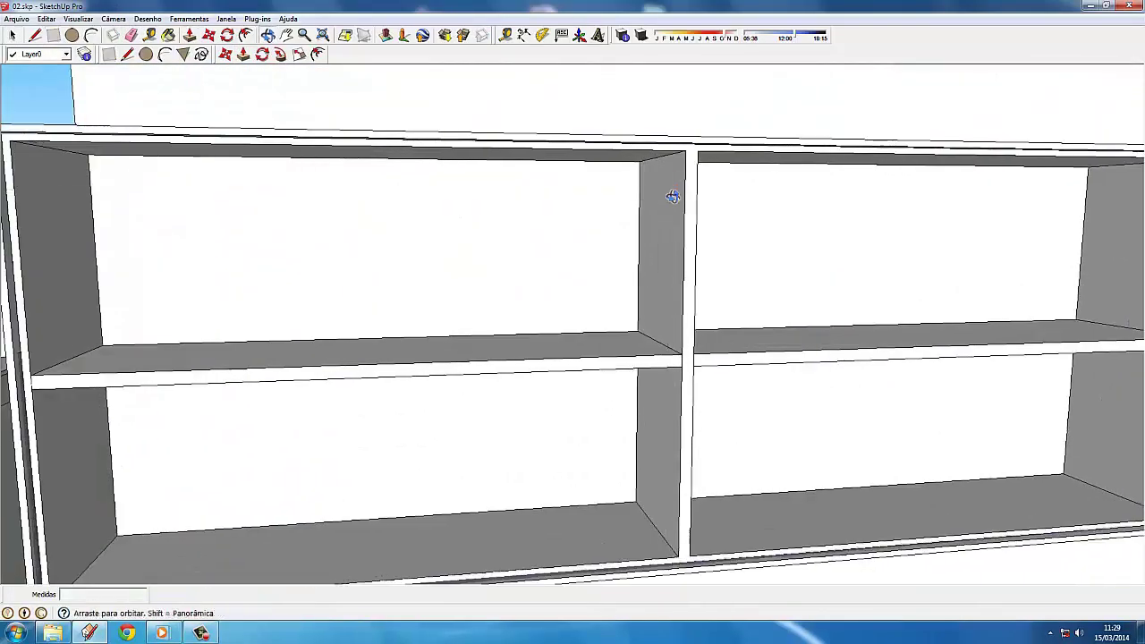
scroll(672, 191, "up", 3)
left_click(716, 122)
scroll(716, 123, "down", 3)
key("p")
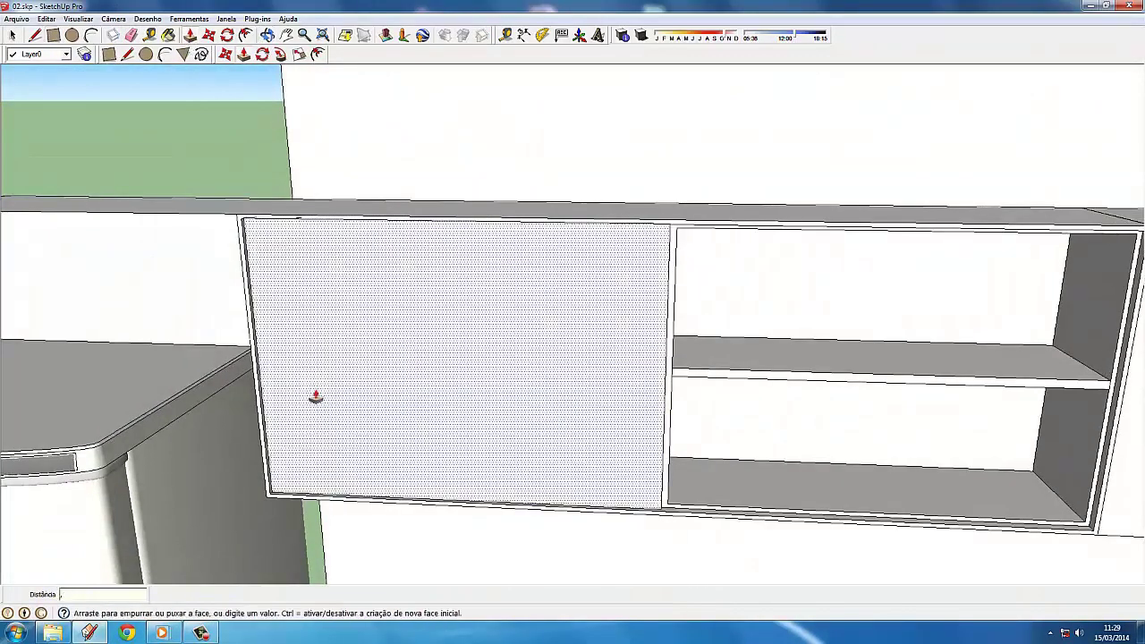
scroll(354, 271, "down", 2)
left_click(396, 299)
key("space")
scroll(396, 299, "down", 2)
left_click(519, 345)
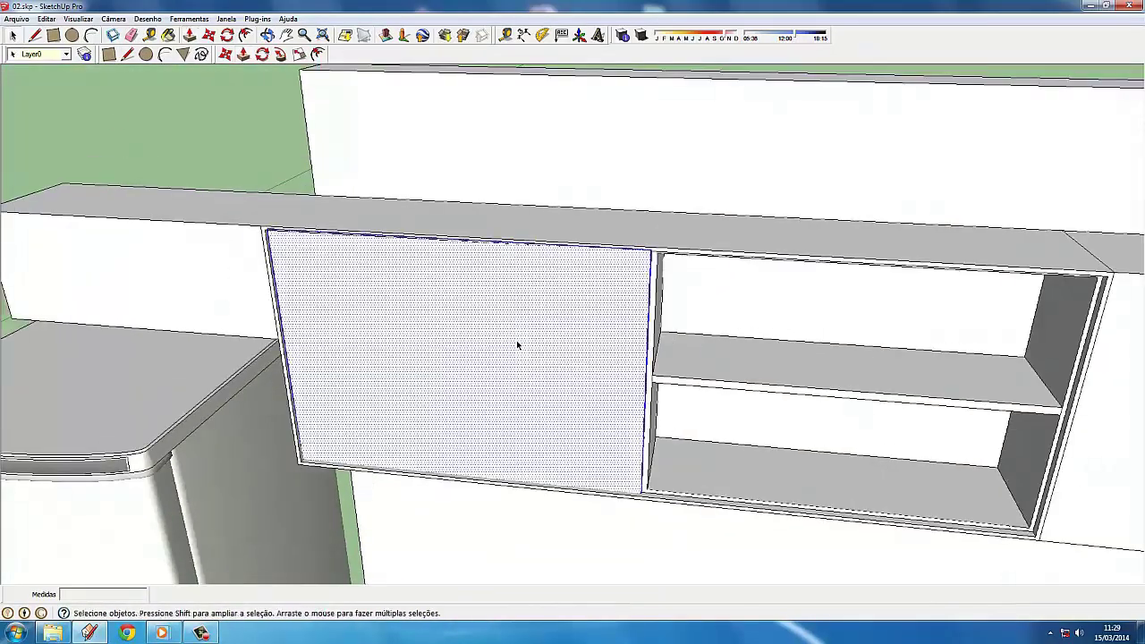
middle_click_drag(519, 345, 351, 143)
Step: Paint the door face with the bright red Cor_A01 colour
key("b")
left_click(710, 378)
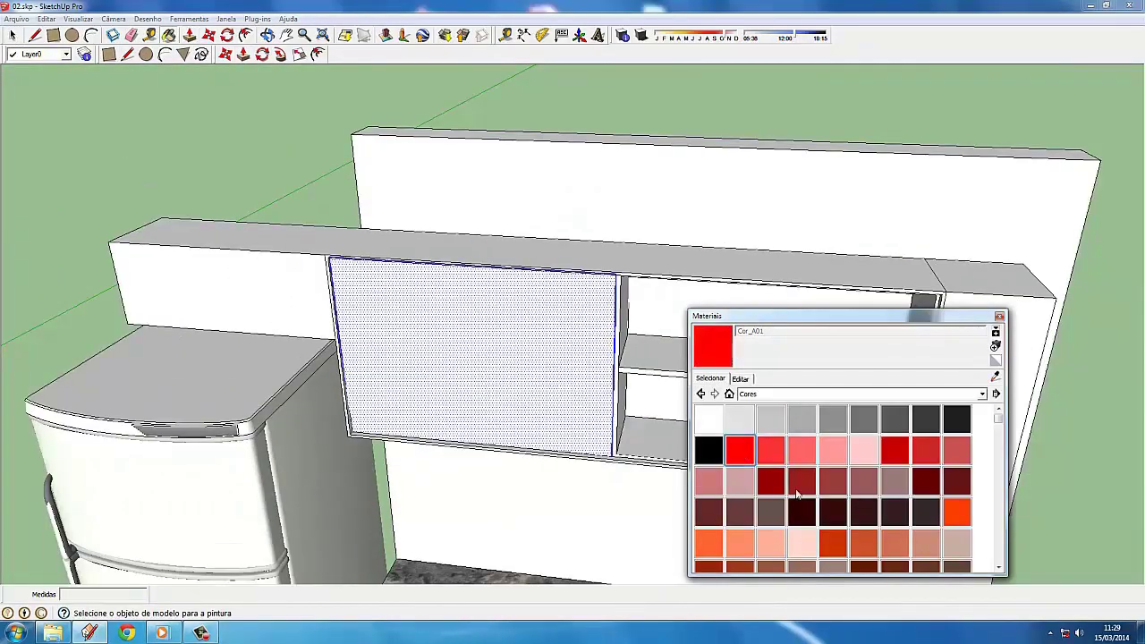
left_click(797, 491)
left_click(532, 404)
left_click(740, 450)
left_click(549, 366)
scroll(634, 348, "up", 3)
Step: Lower the red material's opacity to about 48 so the door looks translucent pink
left_click(739, 379)
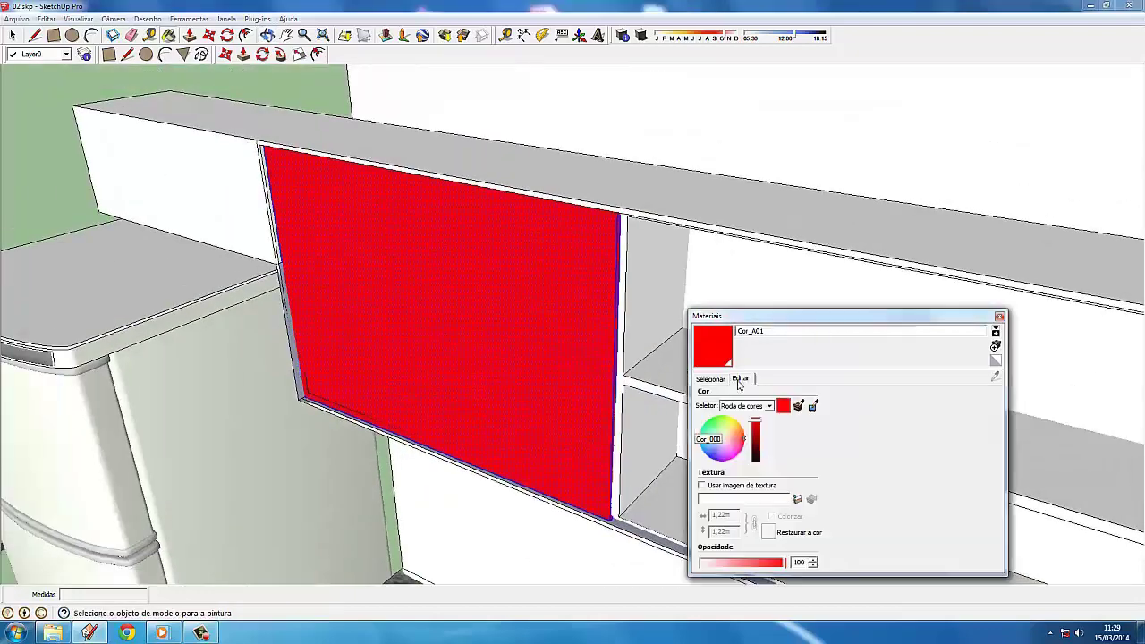
left_click(755, 450)
scroll(614, 421, "down", 3)
middle_click_drag(614, 421, 756, 436)
left_click(756, 436)
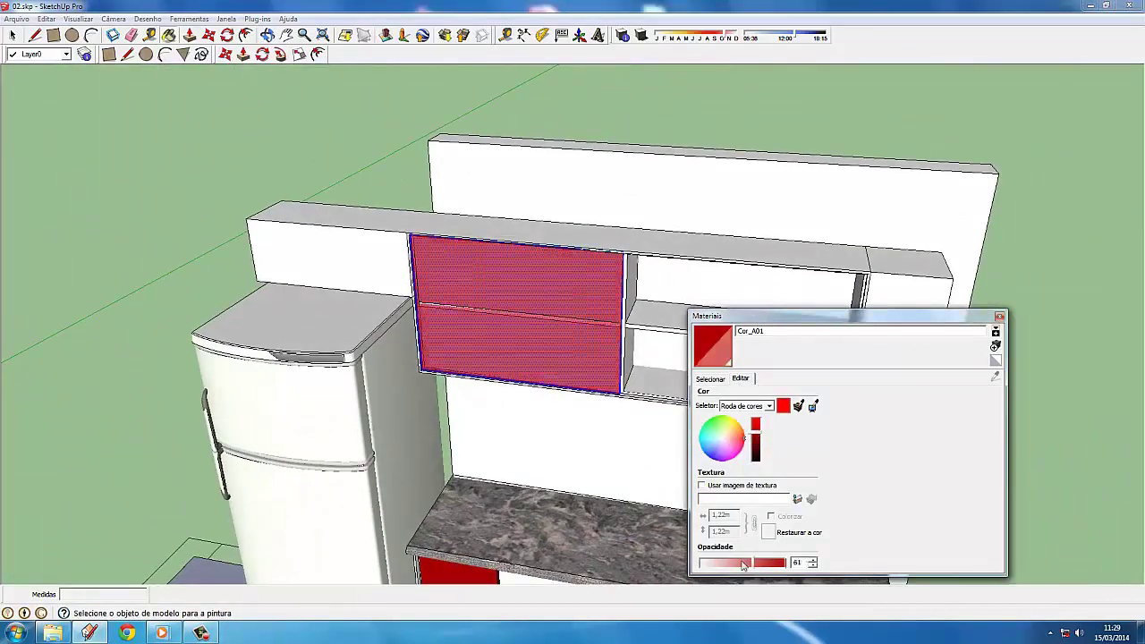
left_click(710, 378)
left_click(740, 379)
left_click_drag(742, 563, 763, 567)
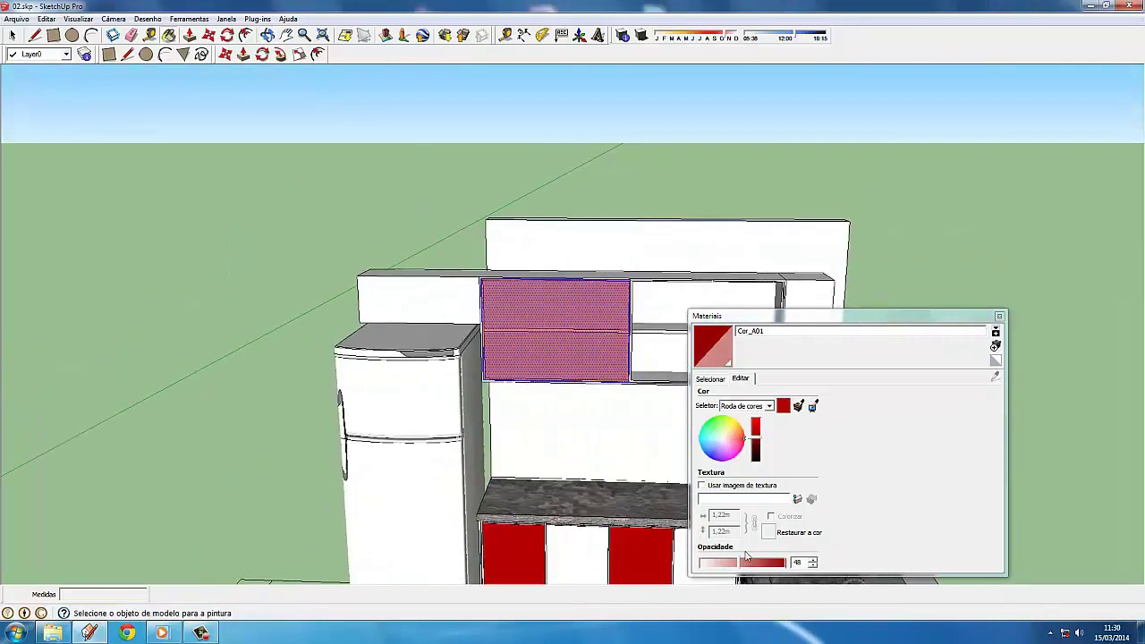
left_click(998, 318)
scroll(707, 396, "up", 3)
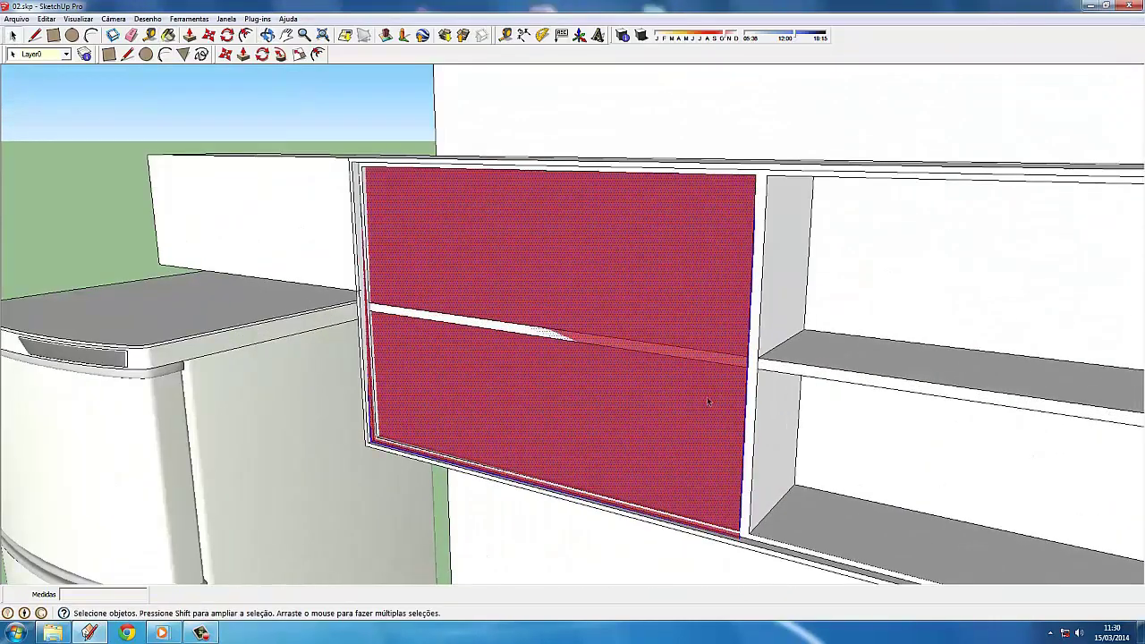
right_click(707, 396)
middle_click_drag(707, 397, 444, 409)
scroll(444, 409, "up", 5)
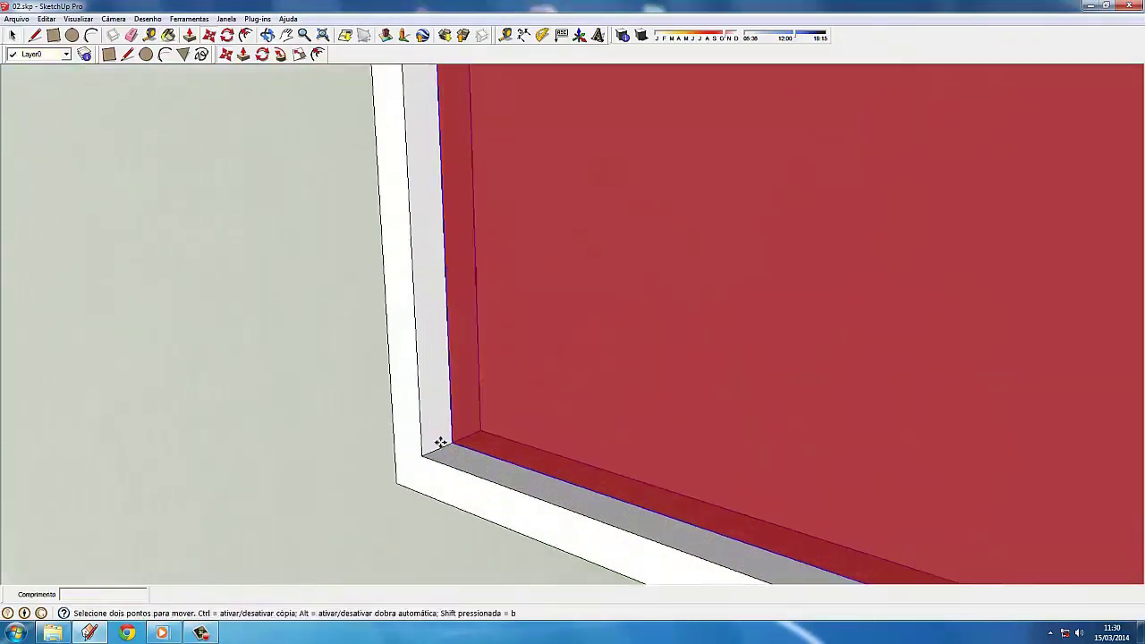
Step: Copy the red door to the right with Move and Ctrl
scroll(349, 376, "down", 6)
mouse_move(350, 376)
middle_mouse_down()
mouse_move(614, 355)
mouse_move(728, 197)
middle_mouse_up()
key("m")
left_click(728, 197)
left_click(1030, 199, "ctrl")
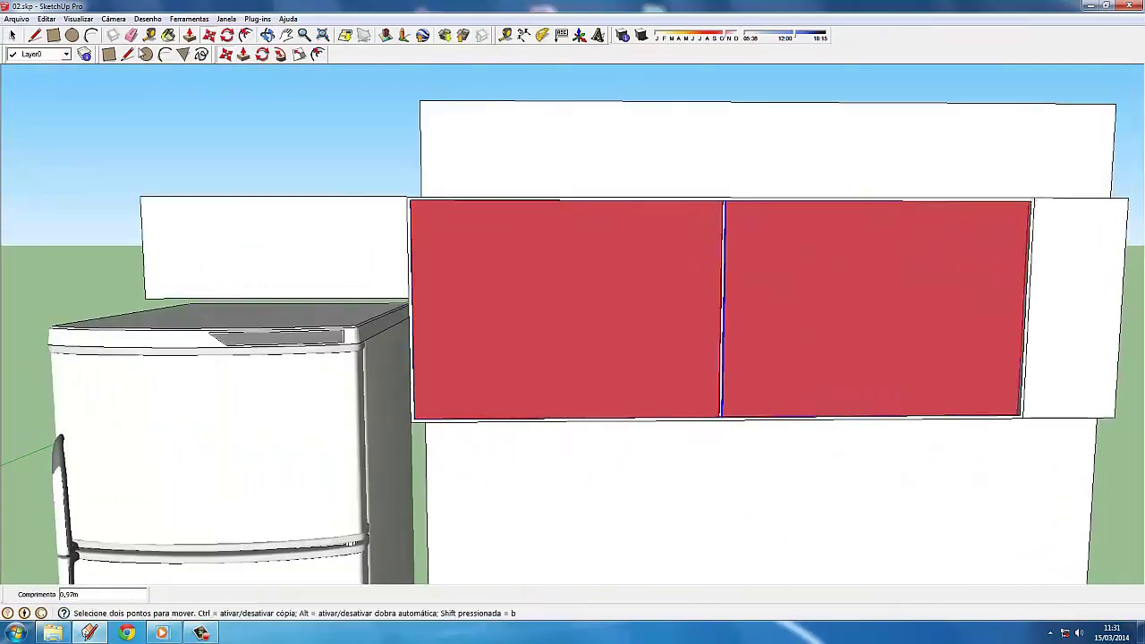
key("space")
Step: Move both red doors up into the cabinet opening
middle_click_drag(326, 261, 560, 302)
scroll(560, 302, "up", 3)
scroll(572, 331, "down", 2)
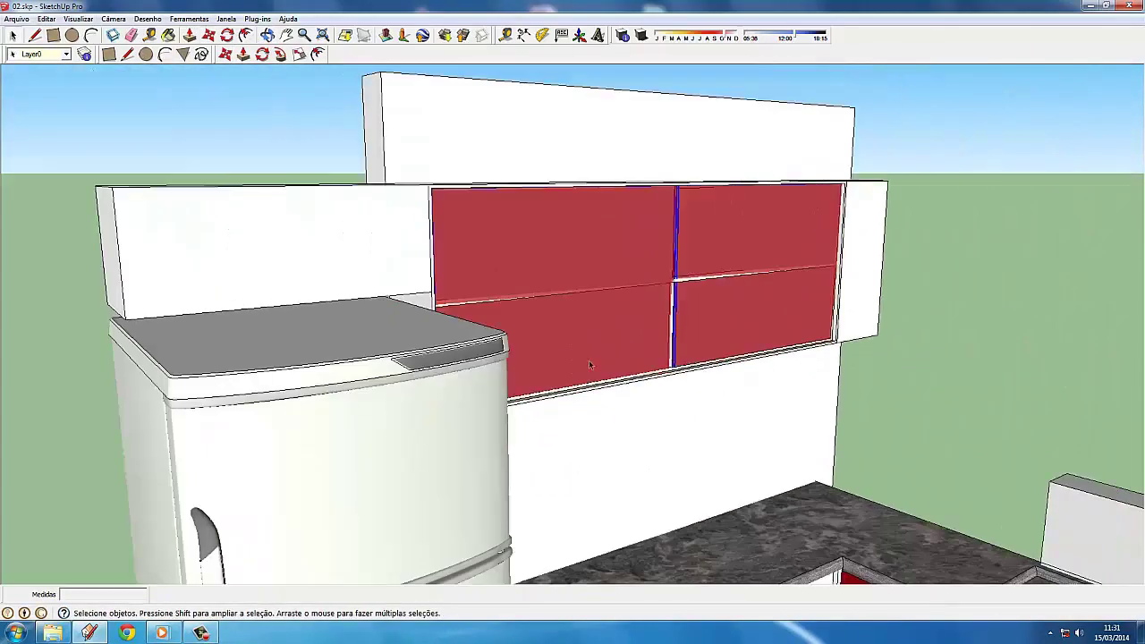
key("m")
left_click(588, 360)
left_click(587, 250)
key("space")
scroll(578, 299, "up", 2)
mouse_move(578, 299)
middle_mouse_down()
mouse_move(603, 280)
mouse_move(553, 247)
middle_mouse_up()
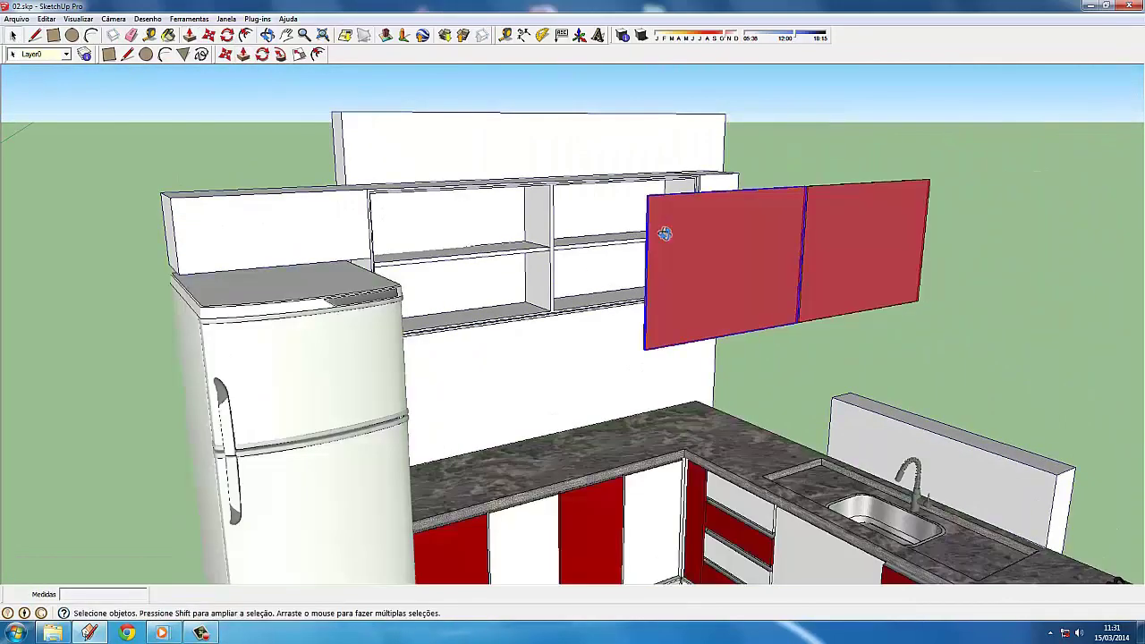
scroll(660, 230, "up", 3)
Step: Place the right door beside the left one
key("m")
left_click(618, 217)
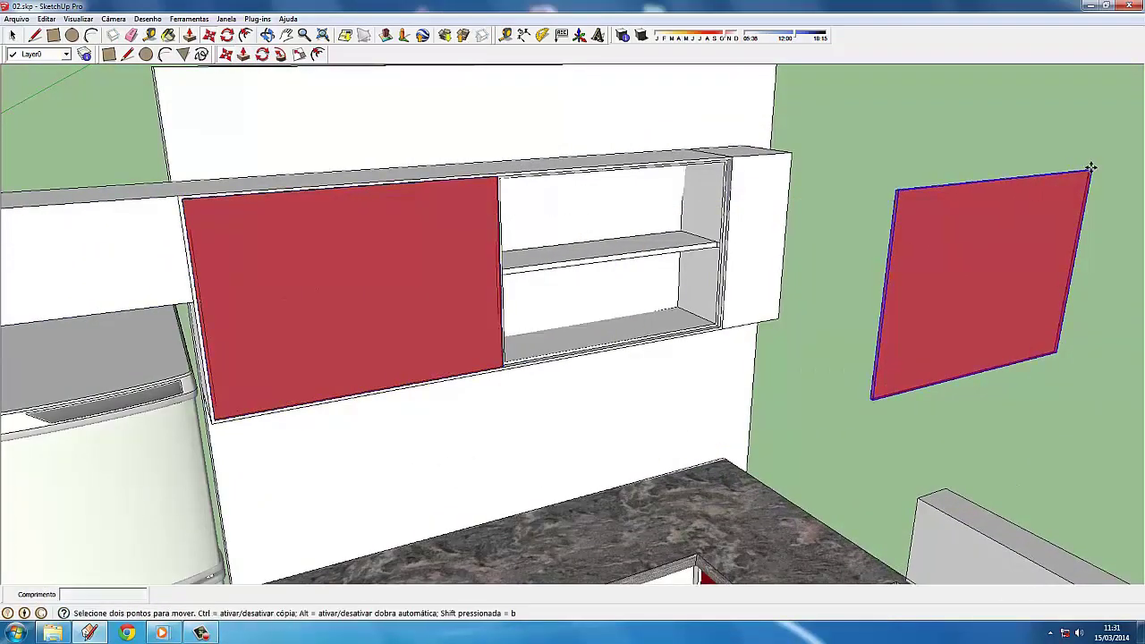
left_click(682, 184)
middle_click_drag(682, 184, 572, 268)
key("space")
scroll(468, 291, "down", 3)
scroll(313, 122, "up", 2)
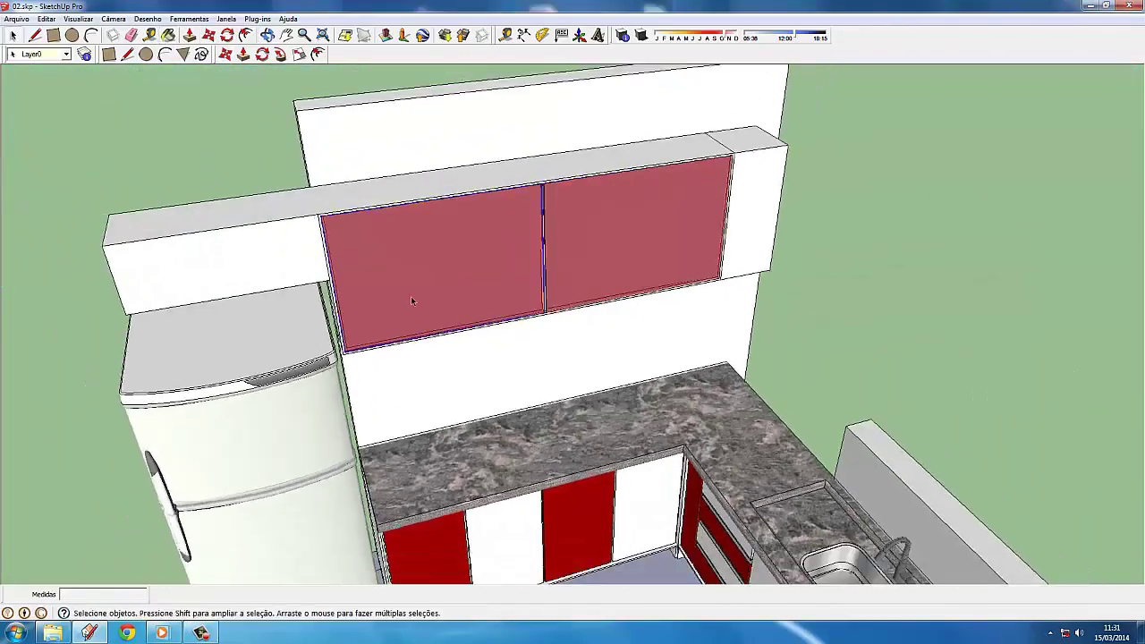
mouse_move(410, 296)
middle_mouse_down()
mouse_move(481, 212)
mouse_move(659, 222)
mouse_move(451, 236)
mouse_move(535, 242)
middle_mouse_up()
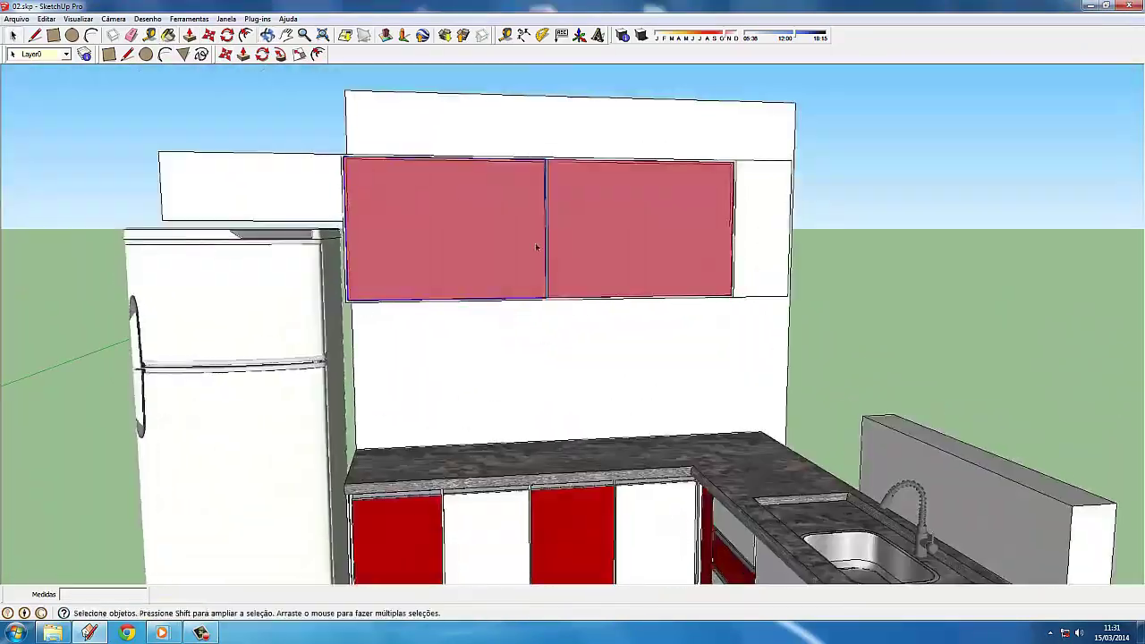
Step: Shift the pink doors slightly out of their slot to adjust their fit
key("Escape")
middle_click_drag(551, 171, 544, 144)
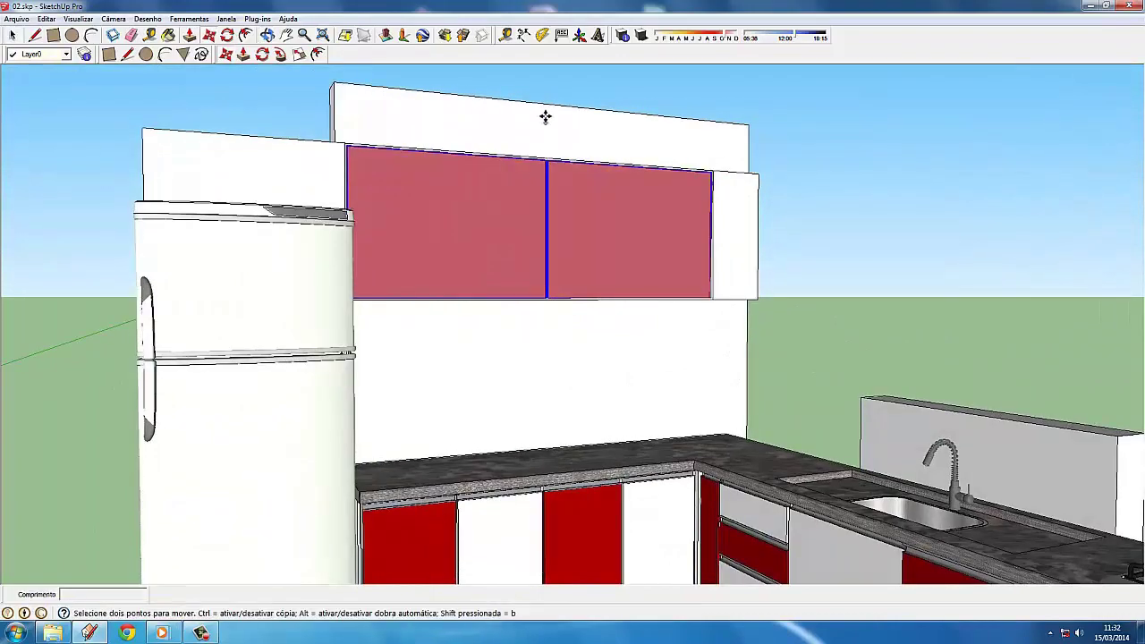
left_click(543, 144)
mouse_move(544, 196)
middle_mouse_down()
mouse_move(102, 107)
mouse_move(577, 259)
middle_mouse_up()
scroll(456, 286, "up", 5)
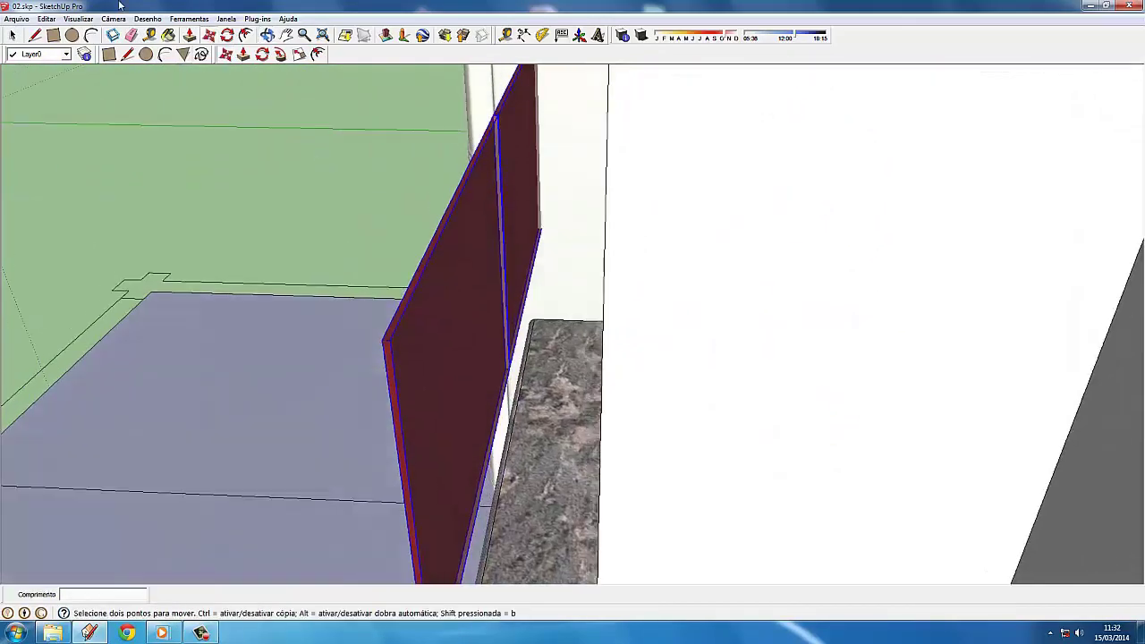
key("space")
middle_click_drag(450, 245, 501, 188)
key("b")
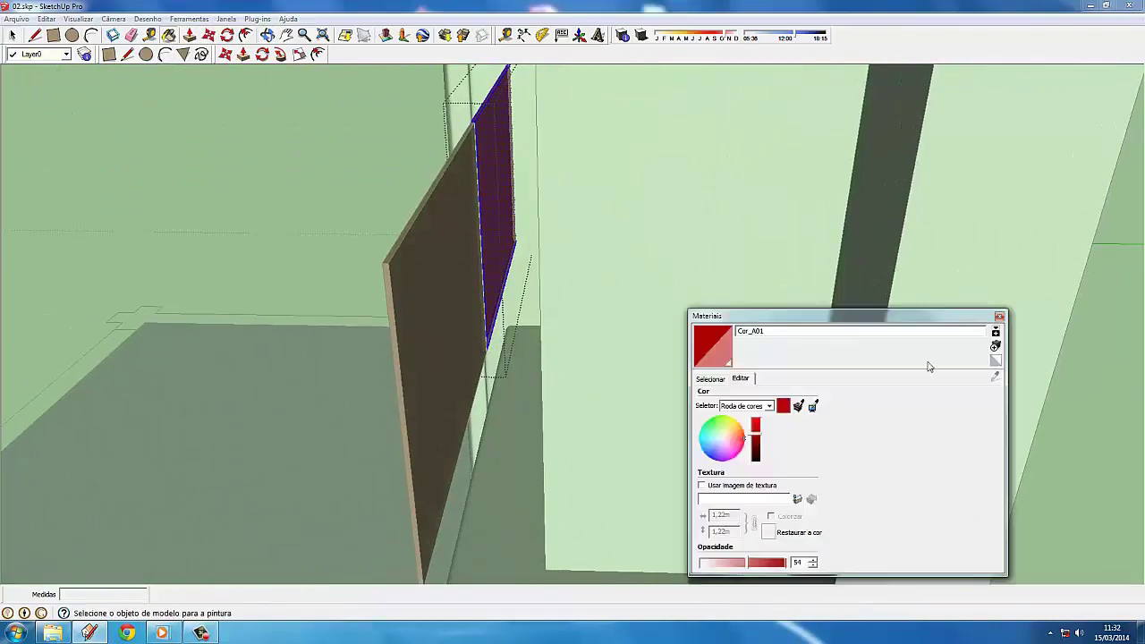
middle_click_drag(468, 293, 390, 285)
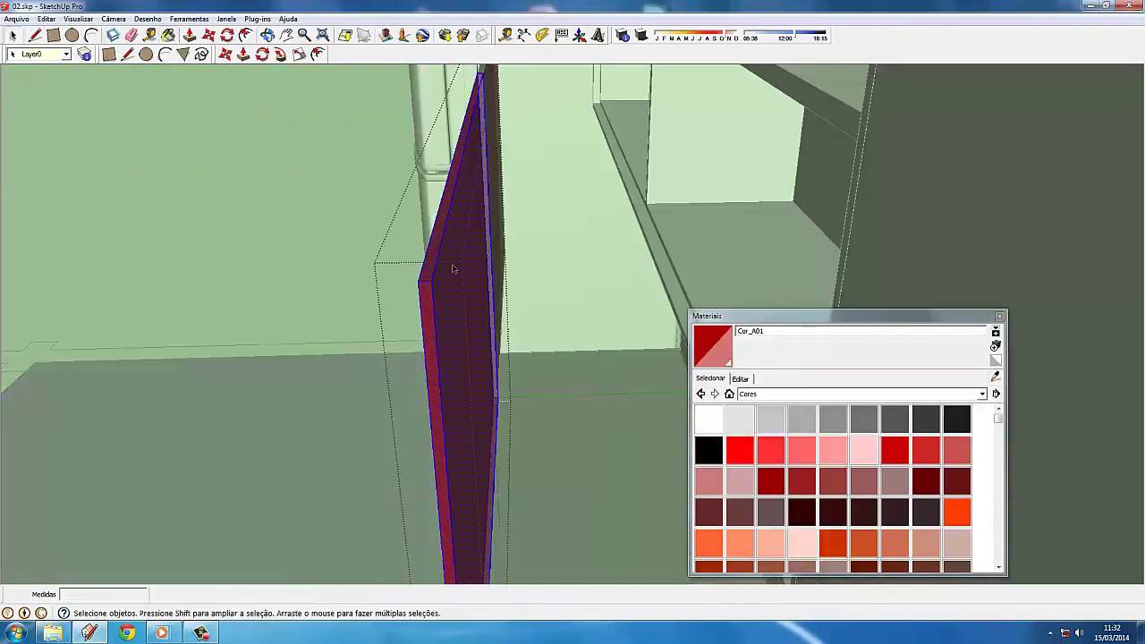
scroll(390, 285, "up", 3)
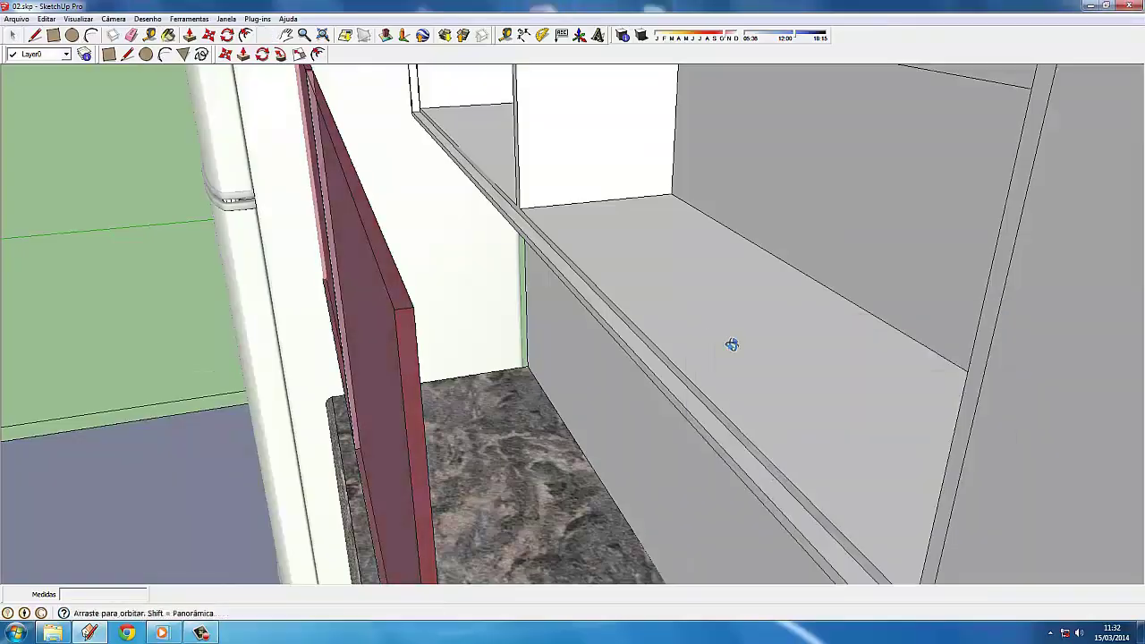
Step: Select the loose slab and move it onto the tops of the kitchen walls
mouse_move(728, 343)
middle_mouse_down()
mouse_move(983, 483)
mouse_move(805, 385)
middle_mouse_up()
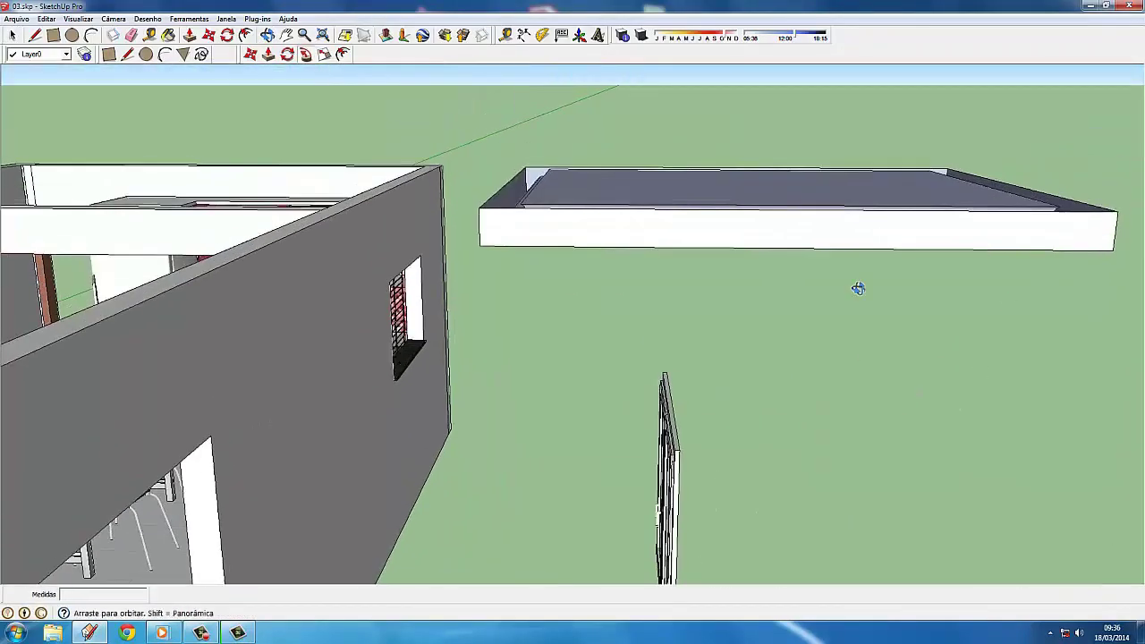
left_click_drag(858, 288, 864, 366)
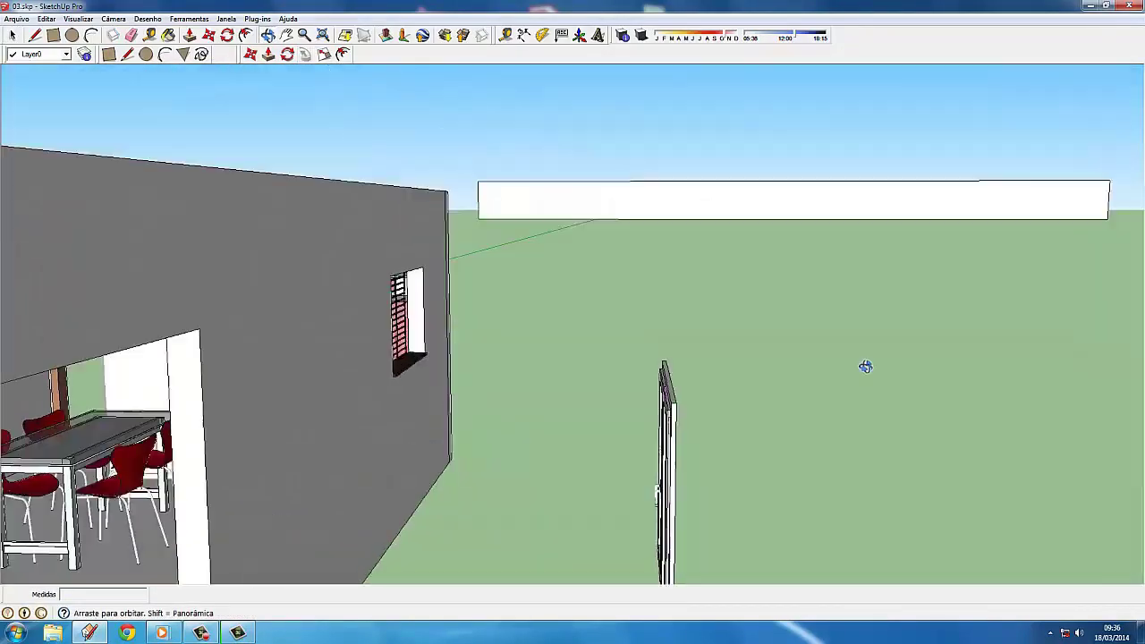
key("l")
middle_click_drag(536, 268, 422, 111)
key("space")
left_click(647, 197)
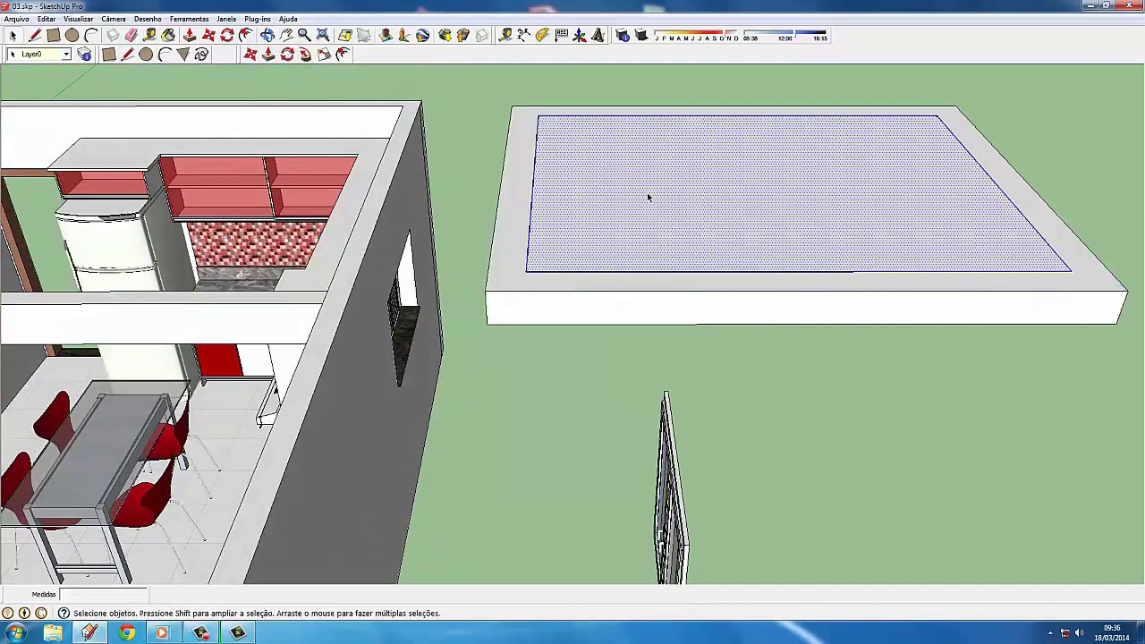
key("m")
left_click(529, 289)
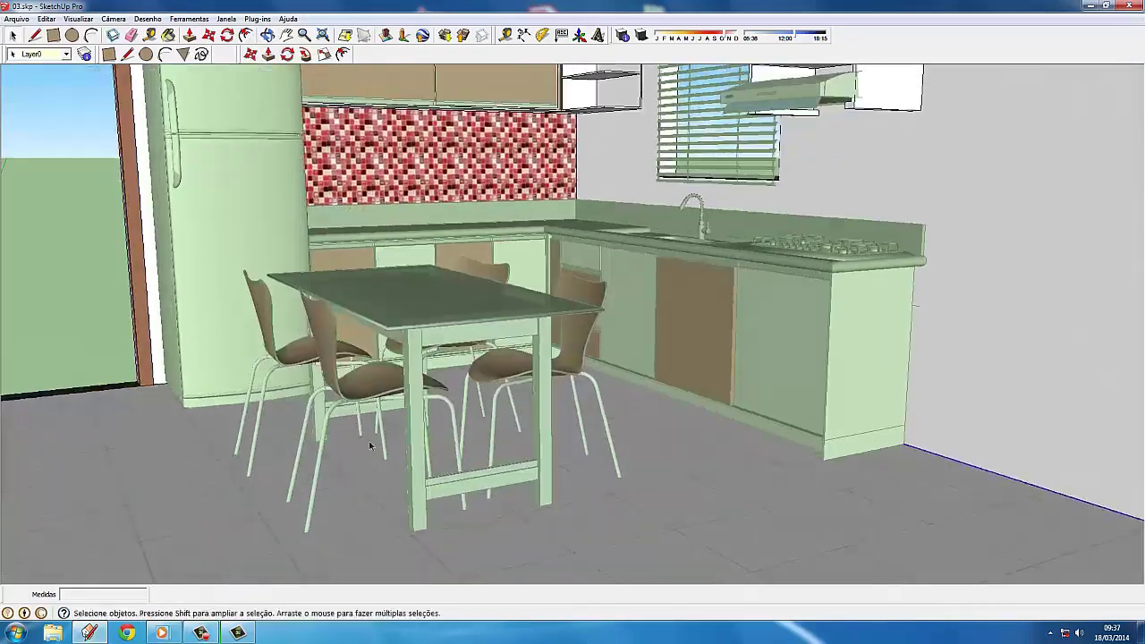
middle_click_drag(370, 445, 272, 420)
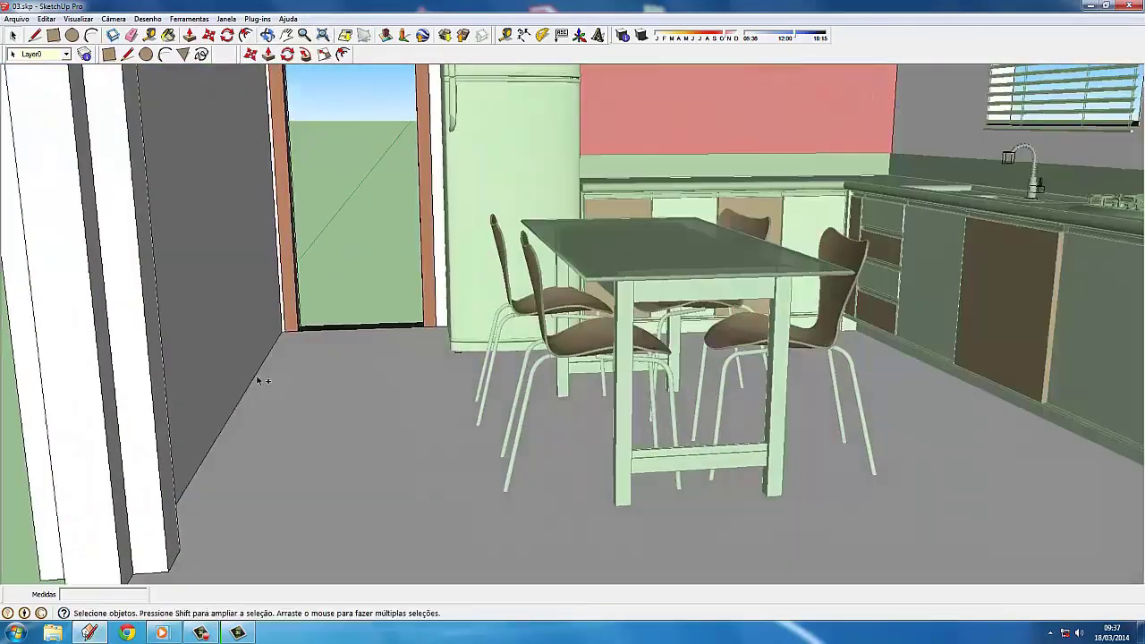
mouse_move(292, 376)
middle_mouse_down()
mouse_move(837, 510)
mouse_move(592, 471)
middle_mouse_up()
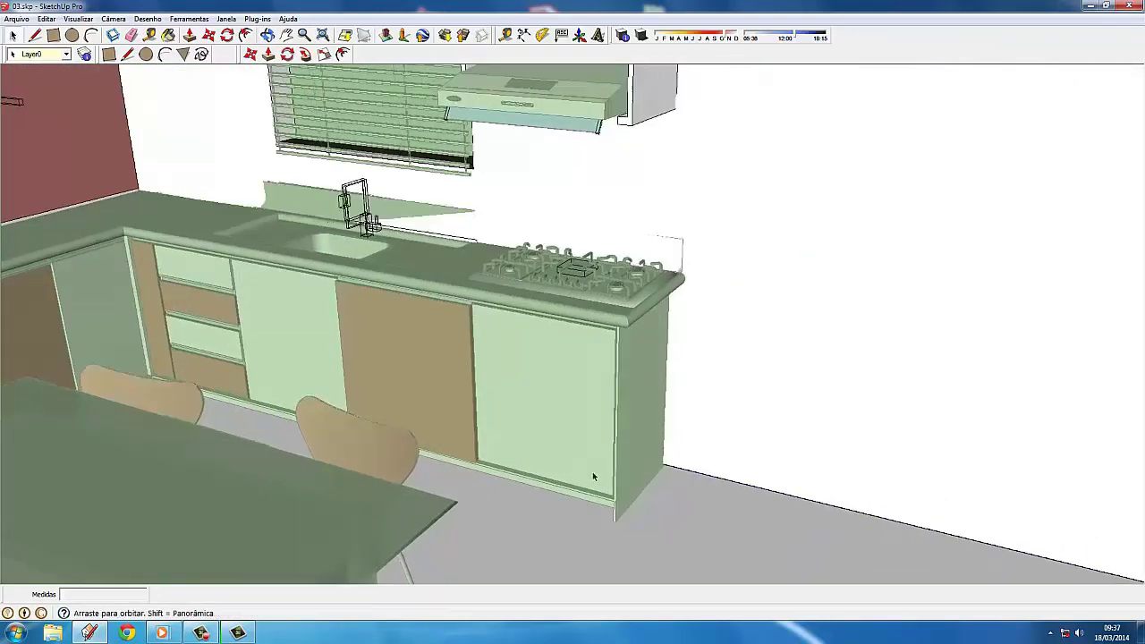
Step: Select the wall face at the tiled room corner
scroll(592, 472, "up", 3)
scroll(956, 415, "down", 3)
mouse_move(927, 397)
middle_mouse_down()
mouse_move(685, 450)
mouse_move(639, 409)
middle_mouse_up()
key("m")
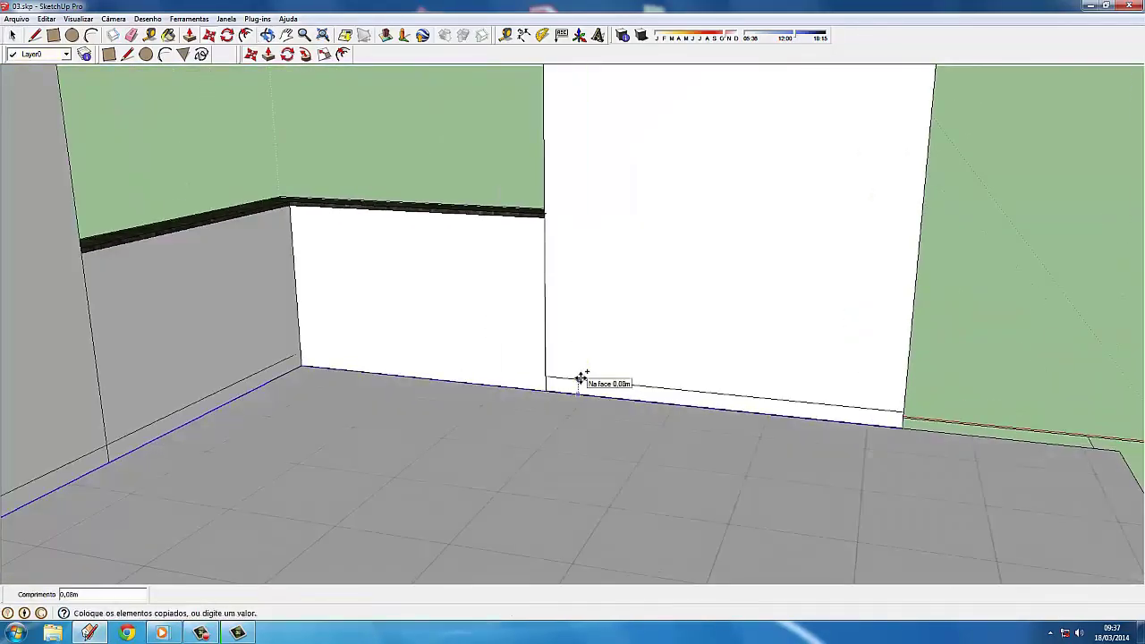
scroll(342, 344, "up", 1)
key("l")
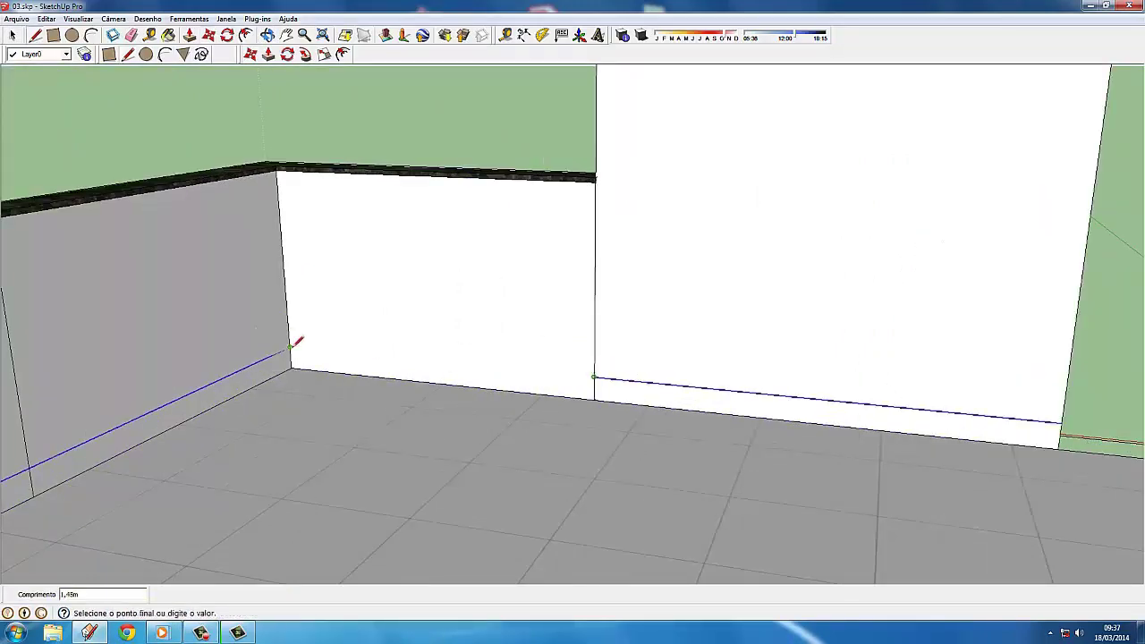
key("b")
mouse_move(309, 447)
middle_mouse_down()
mouse_move(351, 404)
mouse_move(454, 370)
mouse_move(429, 389)
middle_mouse_up()
scroll(351, 405, "down", 3)
key("space")
left_click(454, 368)
scroll(455, 366, "up", 1)
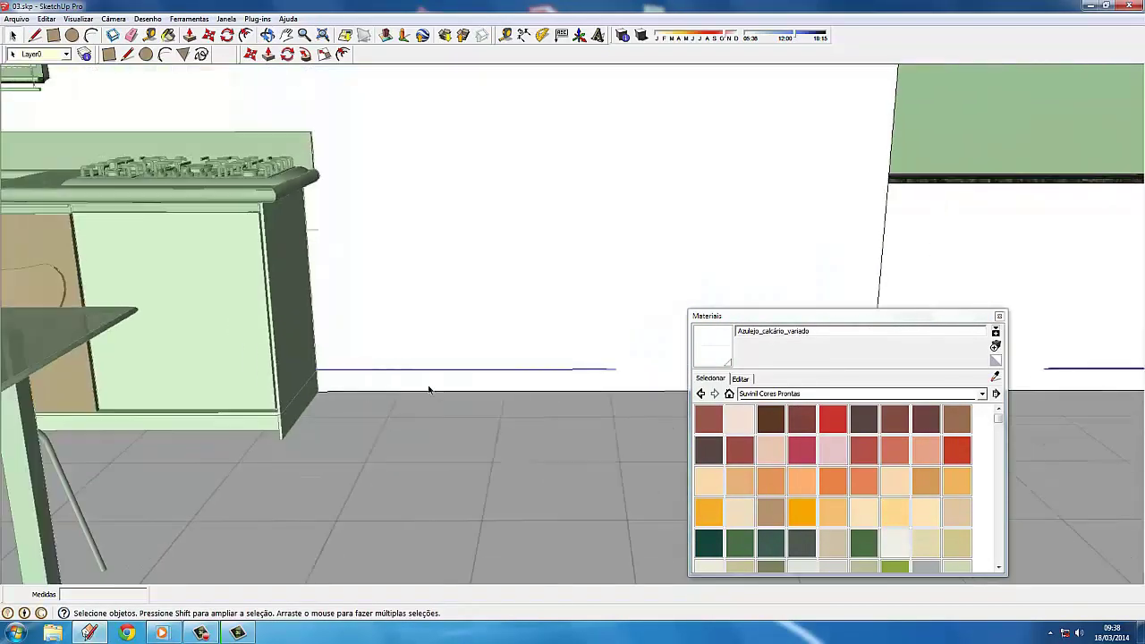
Step: Draw a thin baseboard rectangle at the wall base and extrude it
left_click(54, 35)
middle_click_drag(358, 358, 102, 349)
left_click(414, 475)
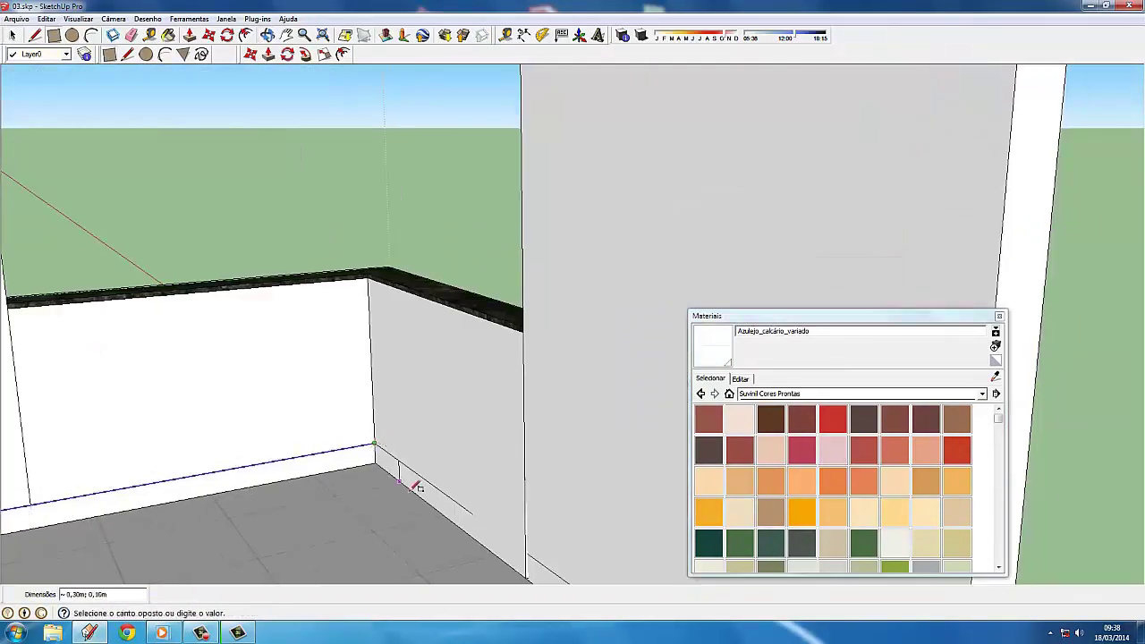
scroll(414, 475, "up", 2)
left_click(472, 358)
mouse_move(472, 357)
middle_mouse_down()
mouse_move(294, 350)
mouse_move(416, 376)
mouse_move(127, 312)
mouse_move(253, 376)
mouse_move(409, 362)
middle_mouse_up()
key("b")
key("p")
left_click(411, 362)
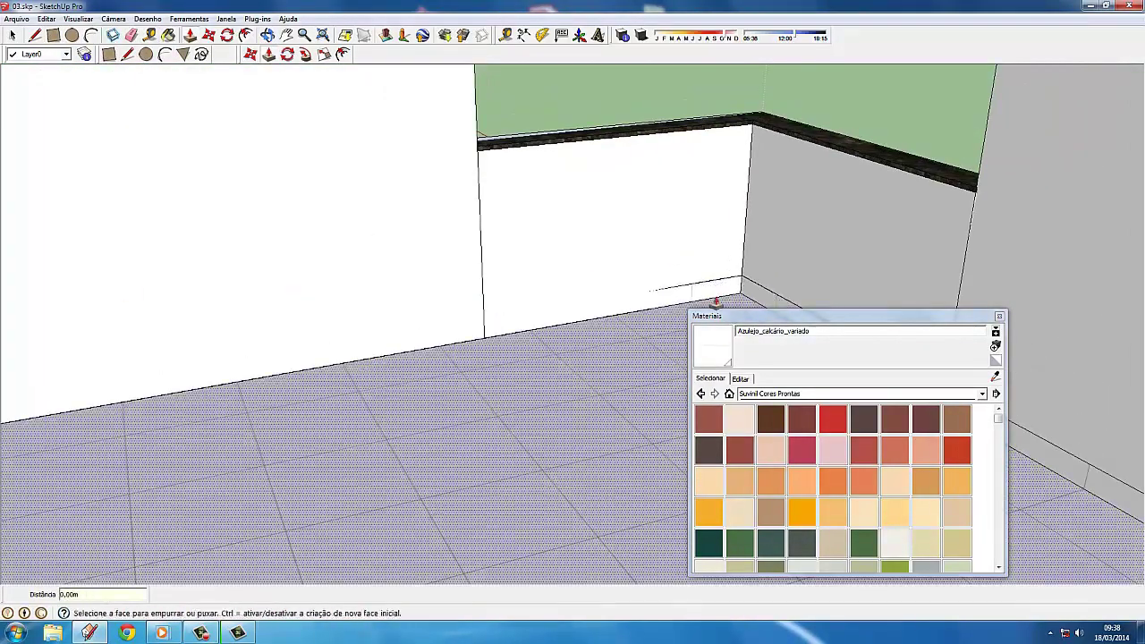
mouse_move(621, 314)
middle_mouse_down()
mouse_move(531, 334)
mouse_move(482, 380)
middle_mouse_up()
scroll(159, 365, "down", 5)
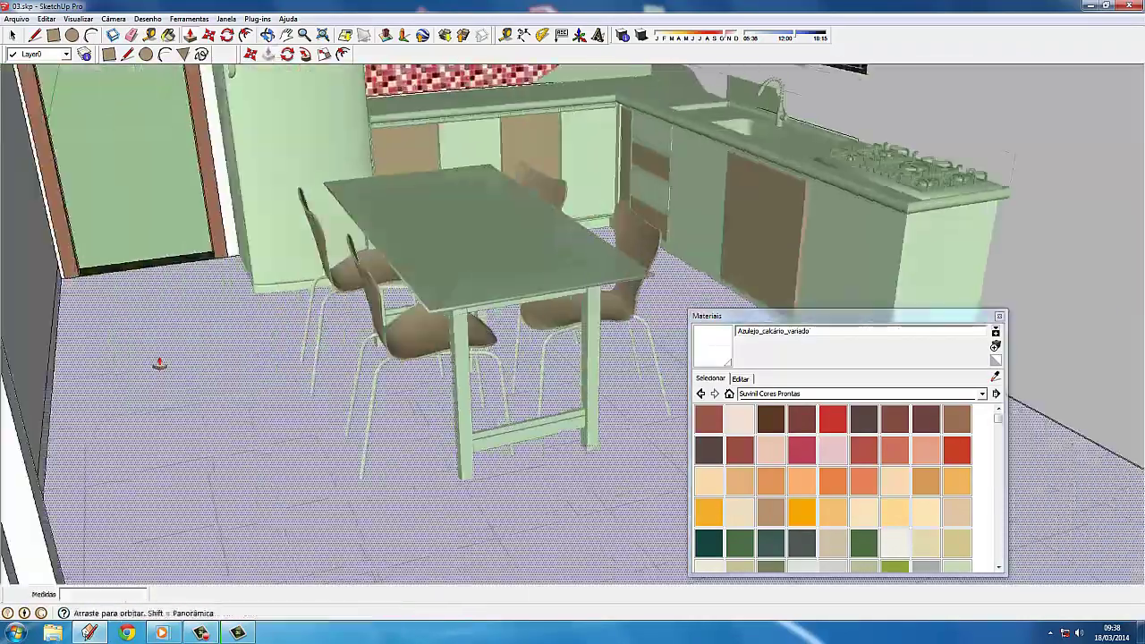
scroll(77, 314, "up", 3)
scroll(77, 314, "up", 3)
middle_click_drag(208, 303, 280, 255)
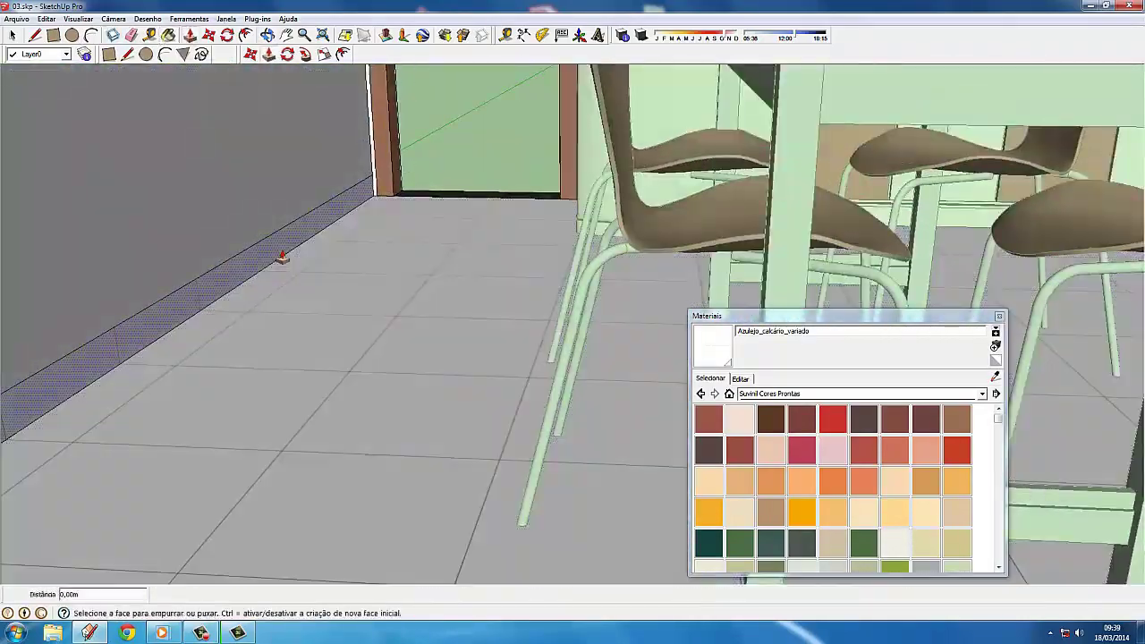
key("space")
scroll(460, 424, "down", 5)
scroll(357, 390, "up", 5)
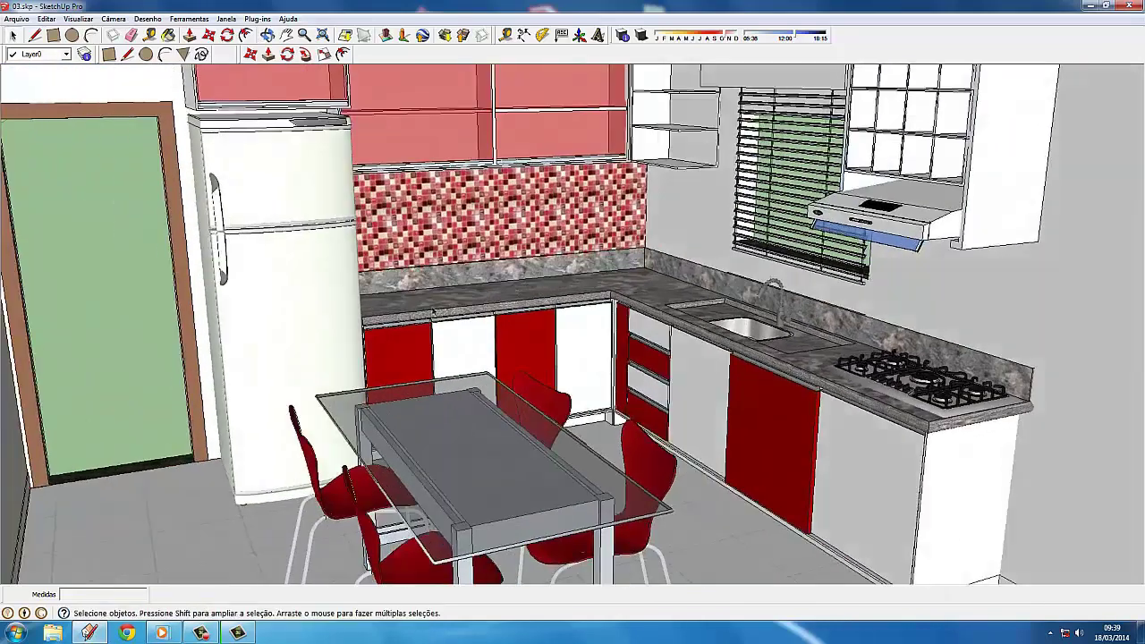
Step: Replace the countertop's Pedra_mármore texture with 16_branco_marfim.jpg and set its tile width
left_click(168, 35)
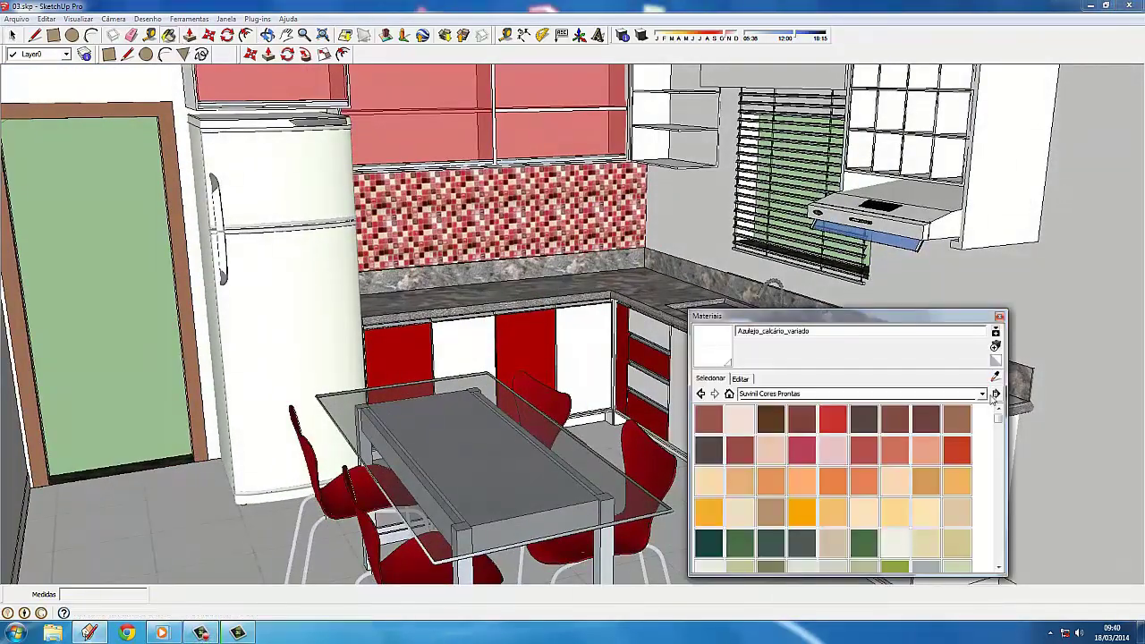
left_click(740, 379)
left_click(797, 498)
left_click(873, 327)
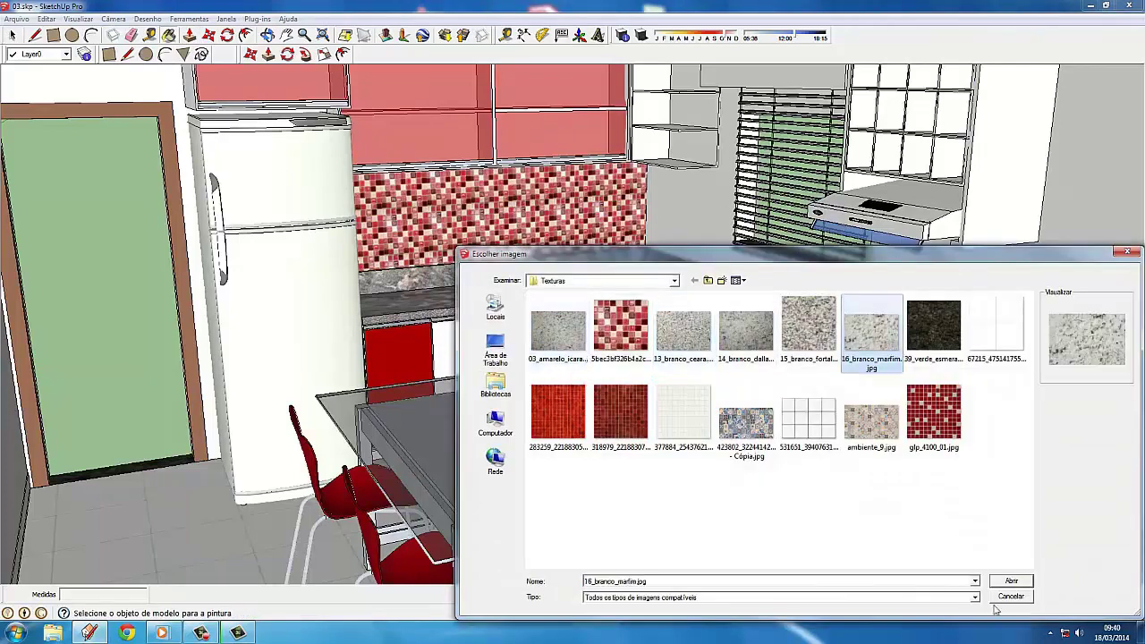
left_click(1011, 580)
left_click(711, 378)
left_click(739, 379)
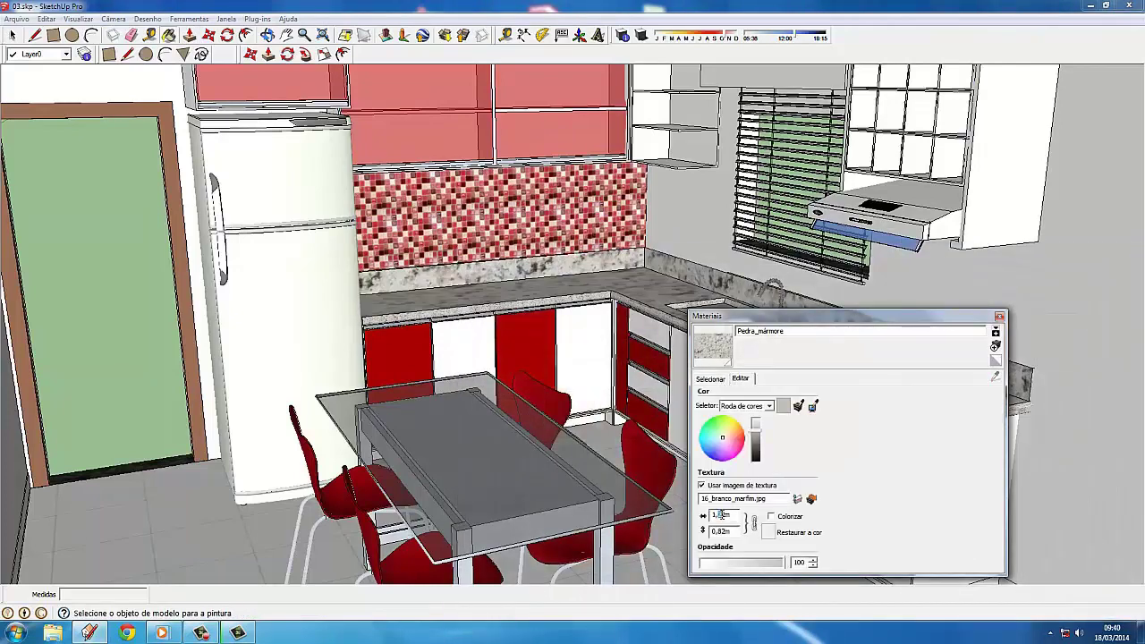
Step: Close the Materials window and orbit the view toward the door and fridge
key("space")
left_click(1000, 315)
mouse_move(894, 384)
middle_mouse_down()
mouse_move(651, 383)
mouse_move(191, 280)
middle_mouse_up()
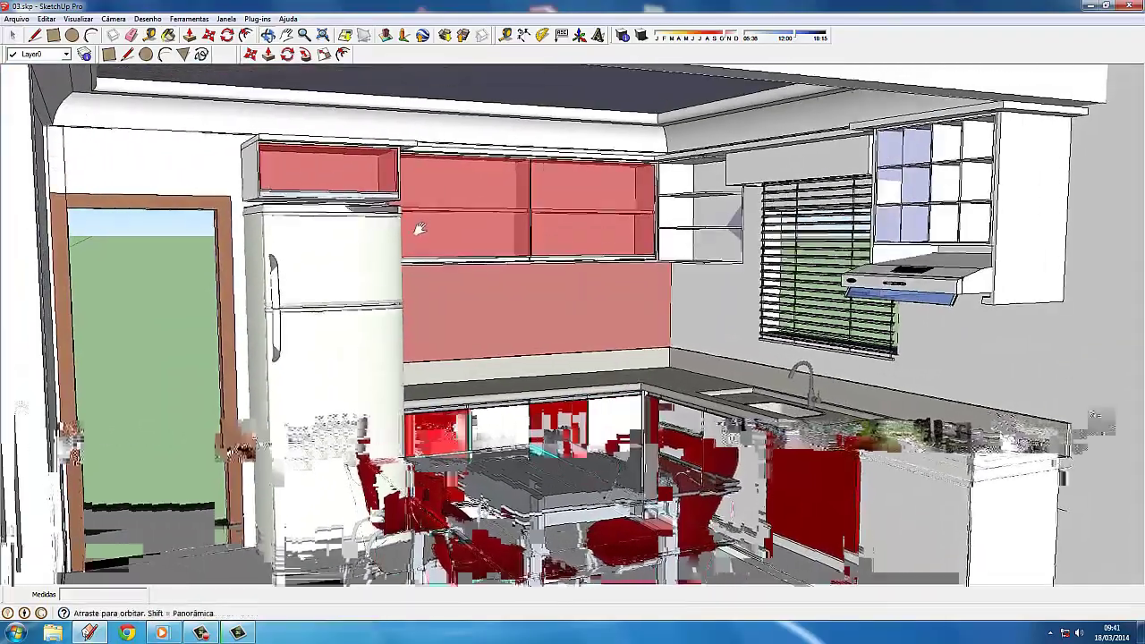
middle_click_drag(425, 185, 199, 231)
Step: Render the kitchen in V-Ray and save the finished 1280 x 566 frame to a file
scroll(198, 230, "up", 3)
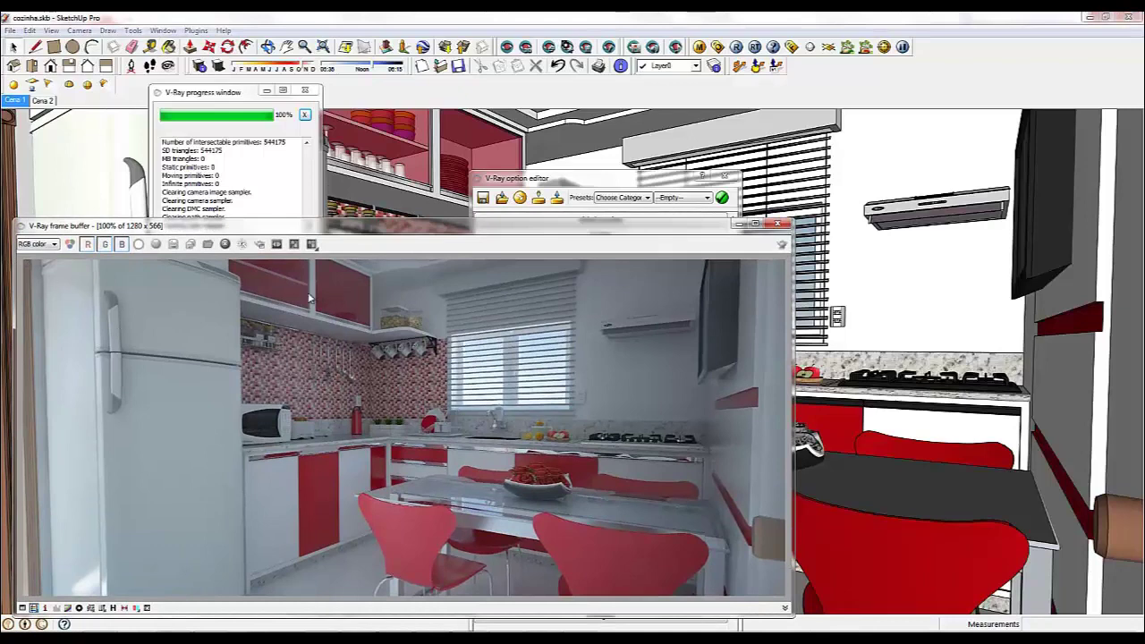
left_click(190, 245)
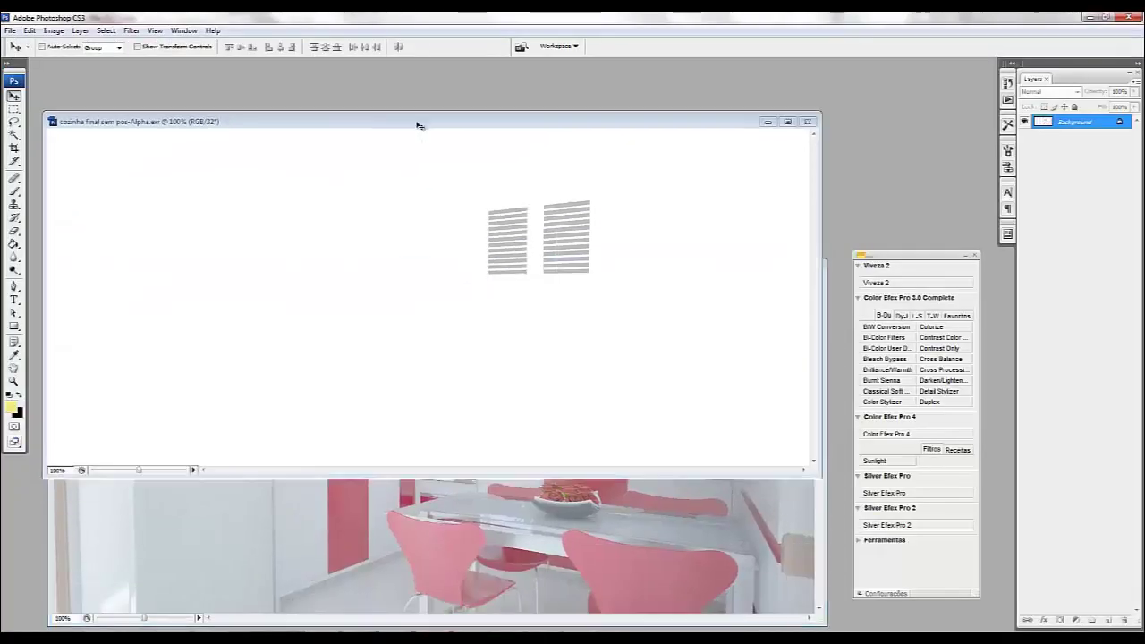
Step: Bring the kitchen render forward and adjust its exposure for richer reds
left_click(824, 524)
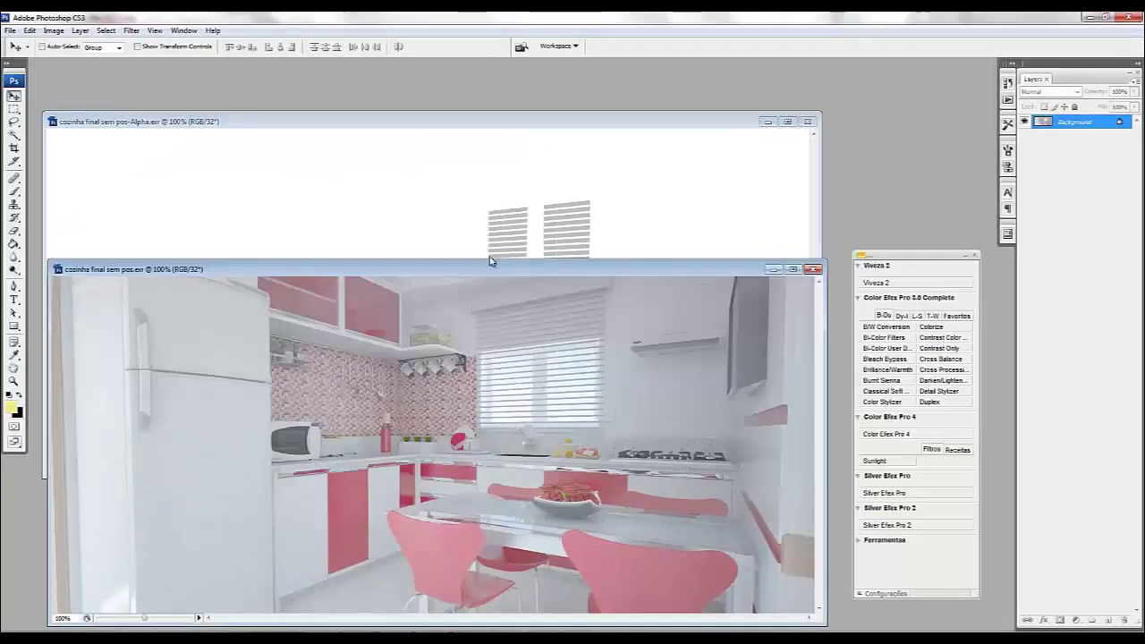
left_click_drag(489, 260, 485, 240)
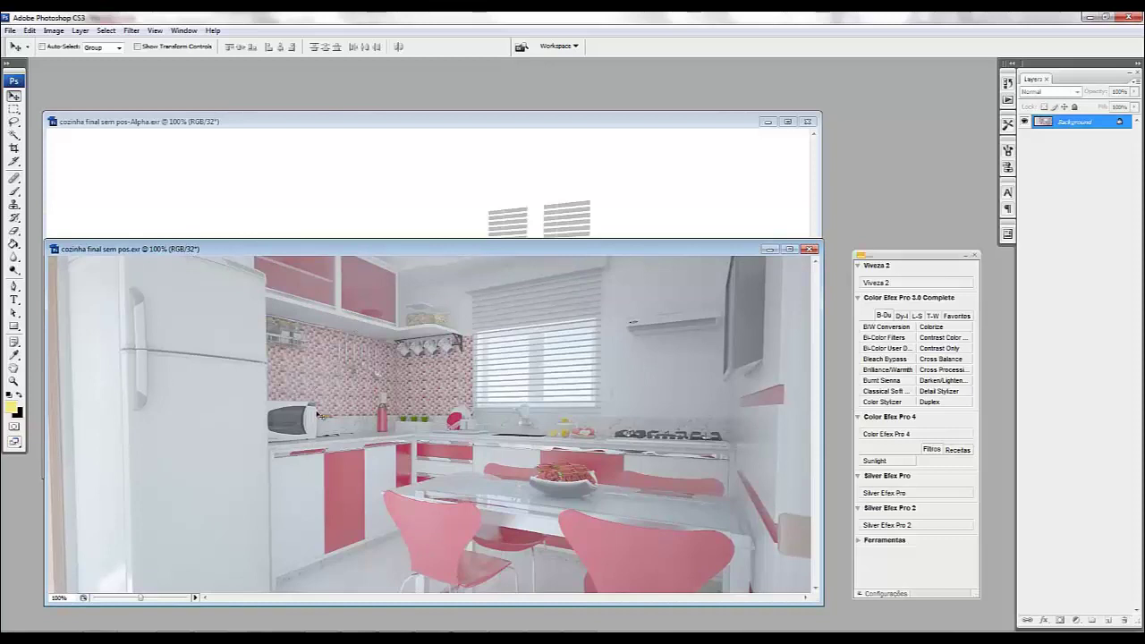
left_click(53, 30)
mouse_move(71, 61)
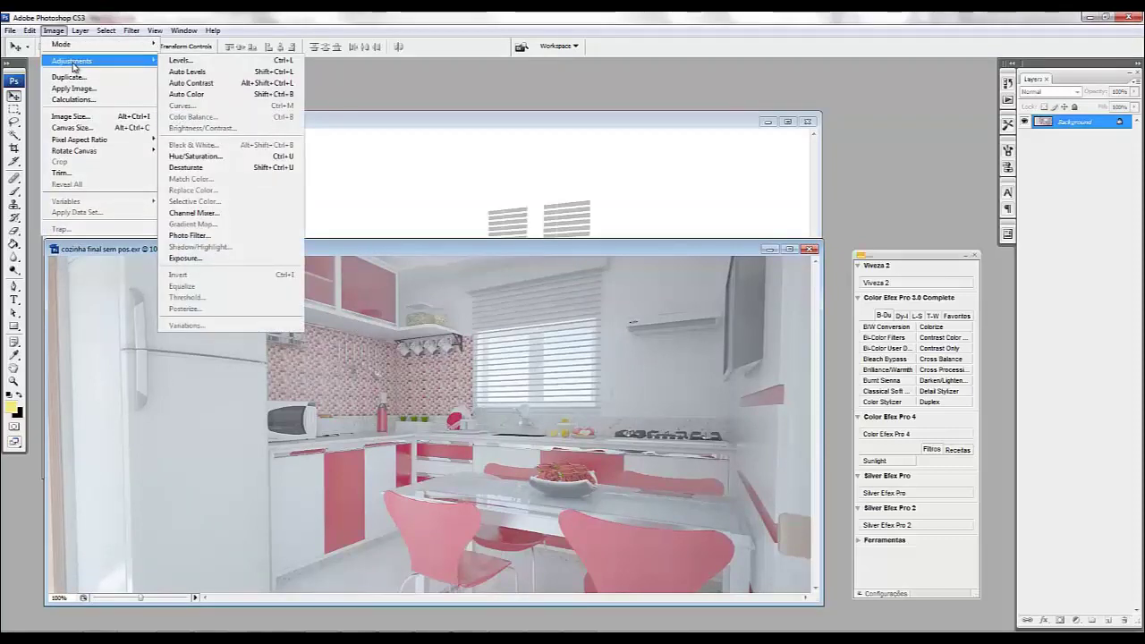
left_click(185, 258)
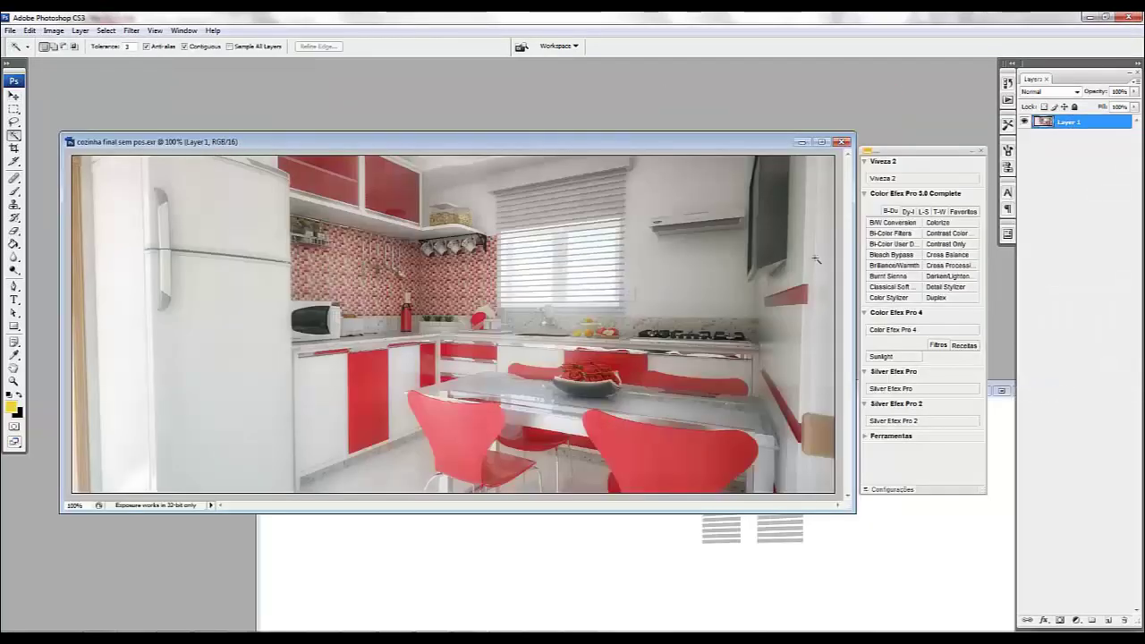
Step: Apply a filter, fade its strength, then bring up Color Efex Pro 4
left_click(131, 31)
mouse_move(161, 219)
left_click(276, 218)
key("ctrl+shift+f")
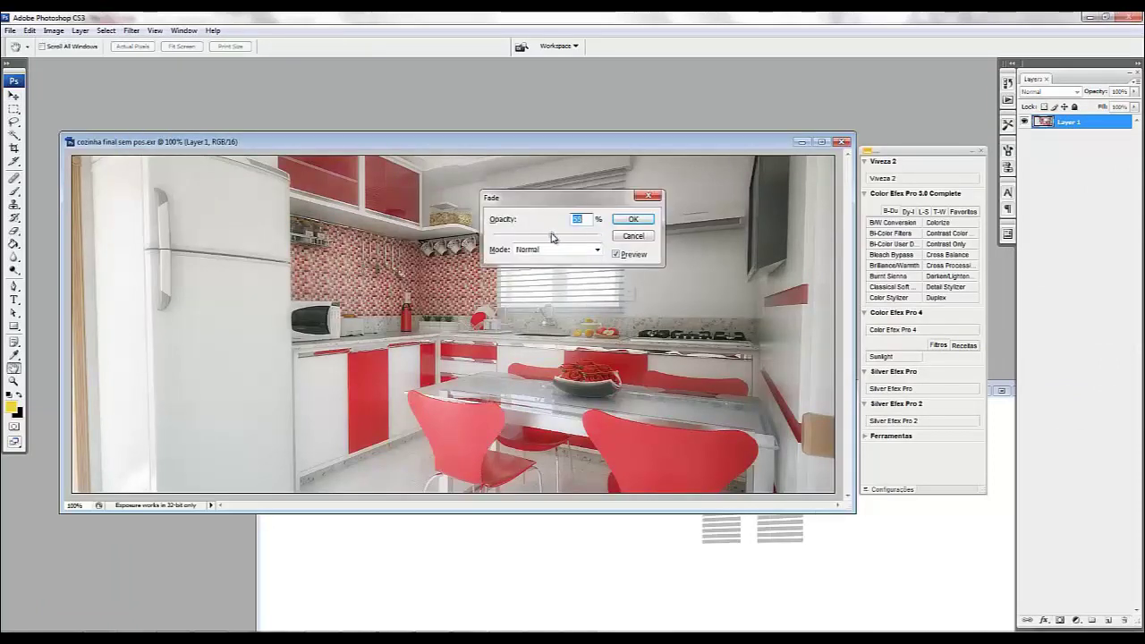
left_click(634, 219)
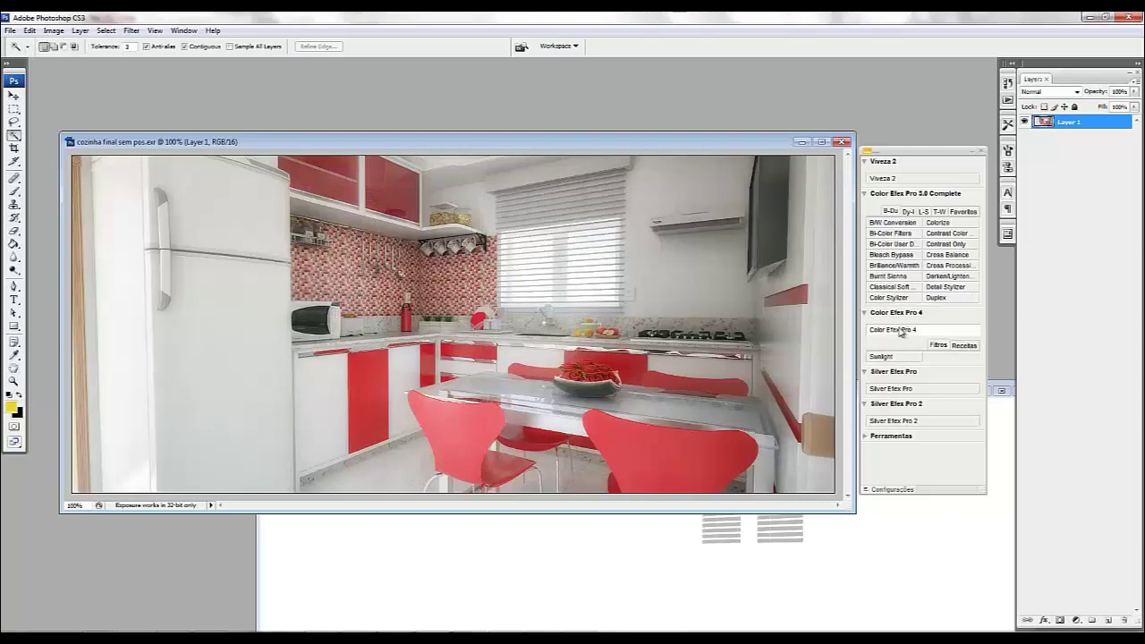
left_click(900, 331)
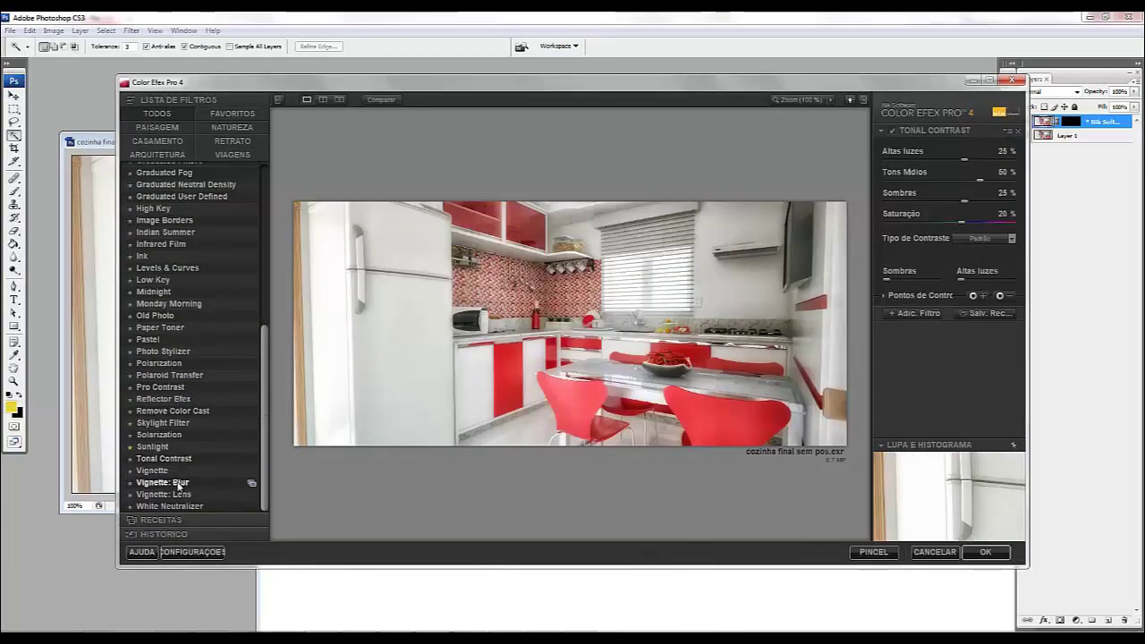
Step: Apply a Vignette: Lens with size 15% and brightness 43%
left_click(166, 493)
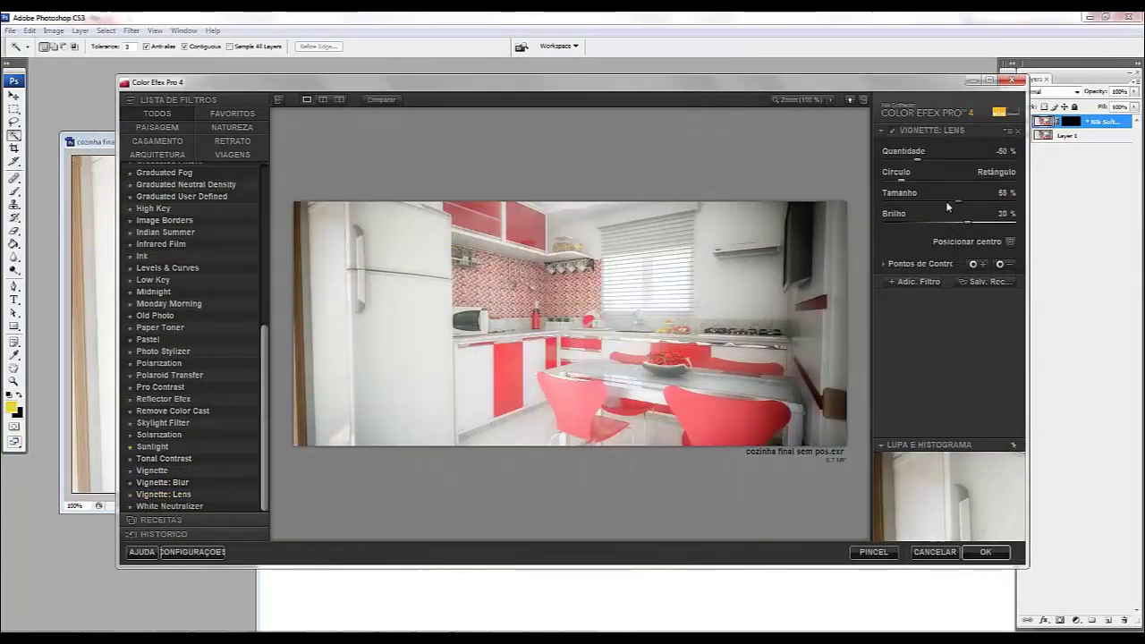
left_click_drag(949, 206, 894, 212)
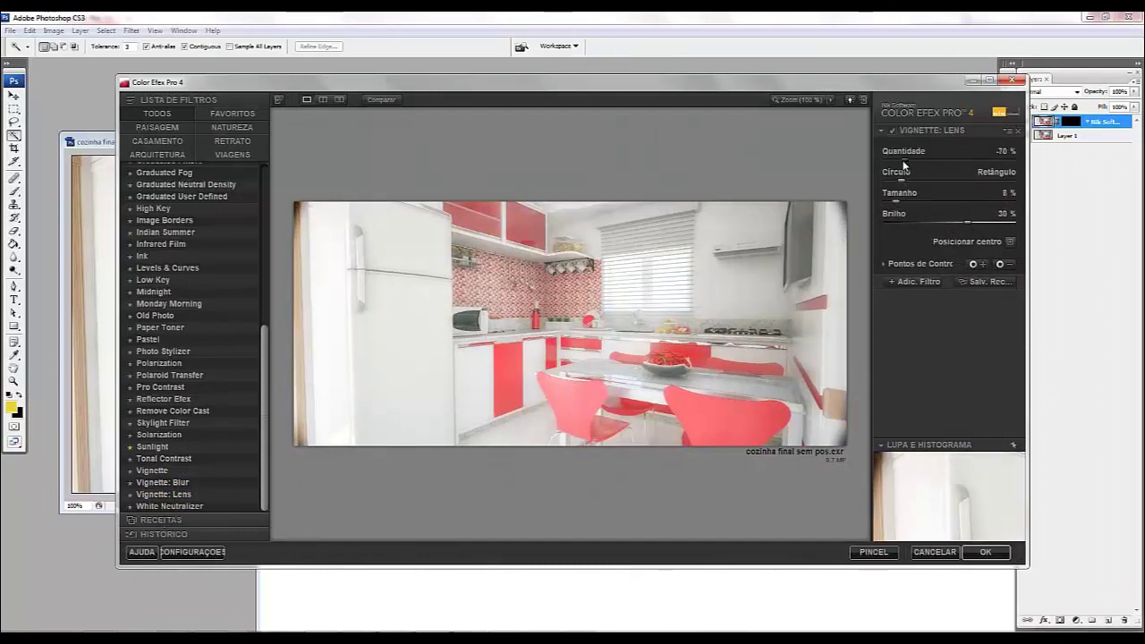
left_click_drag(978, 224, 983, 223)
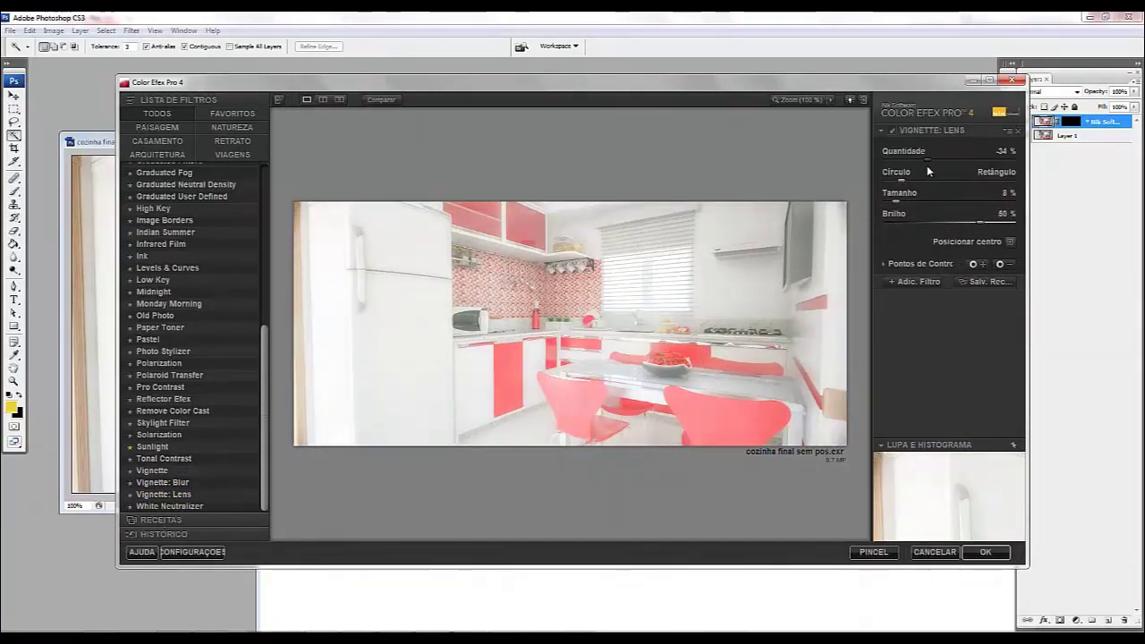
left_click_drag(909, 199, 914, 203)
left_click_drag(981, 223, 975, 223)
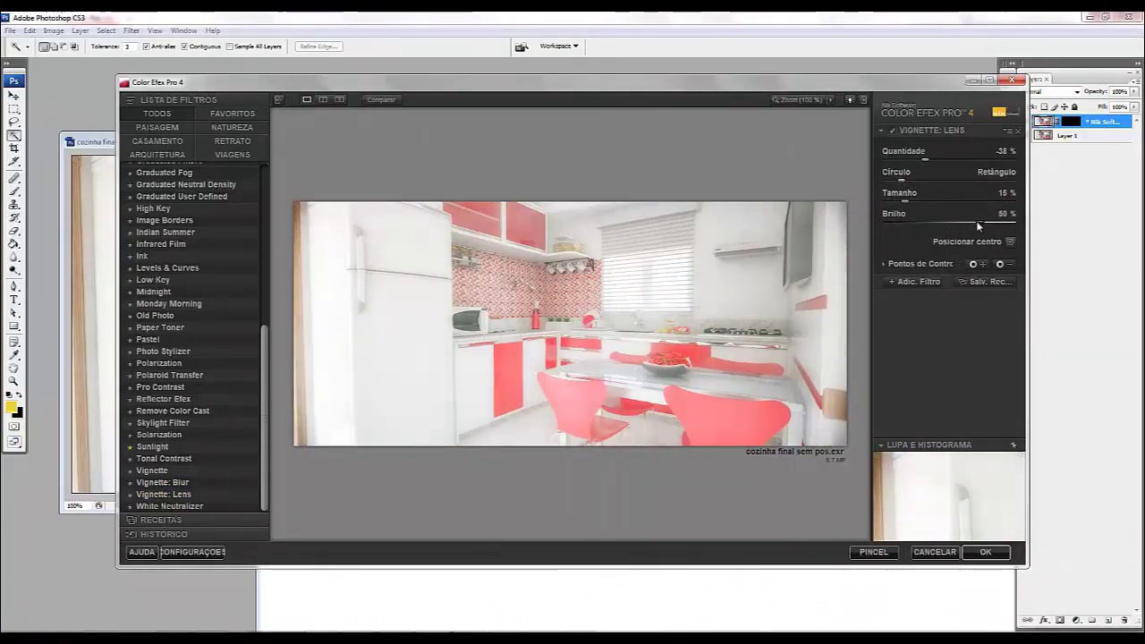
left_click(985, 552)
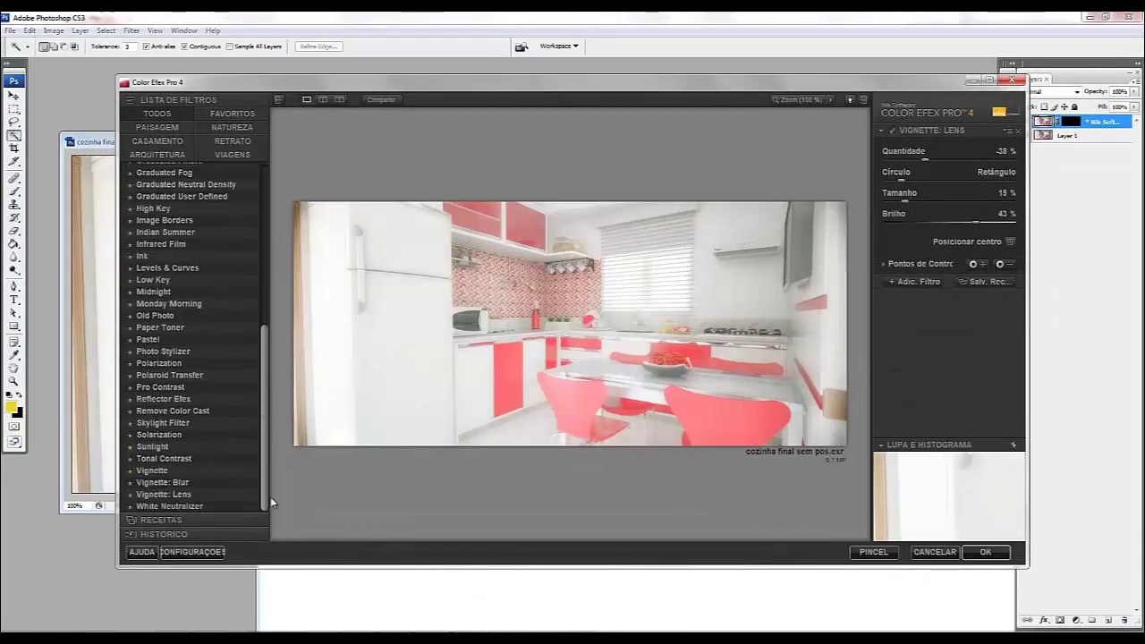
Step: Add a Vignette filter with size and opacity turned nearly off
left_click(241, 471)
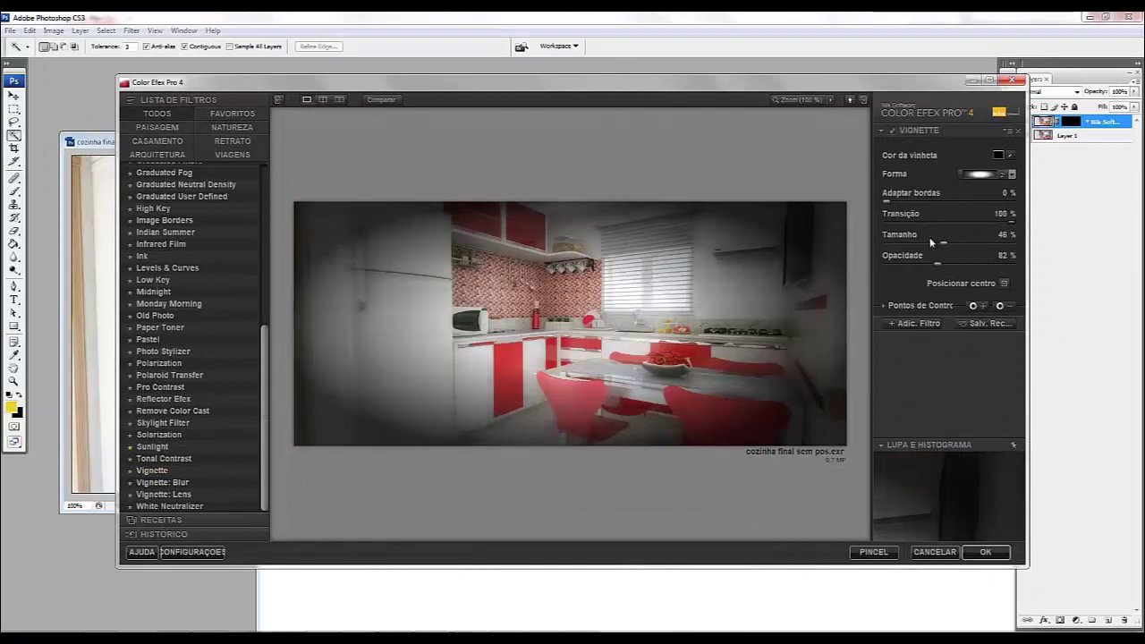
mouse_move(931, 243)
left_mouse_down()
mouse_move(888, 243)
mouse_move(915, 260)
mouse_move(880, 263)
left_mouse_up()
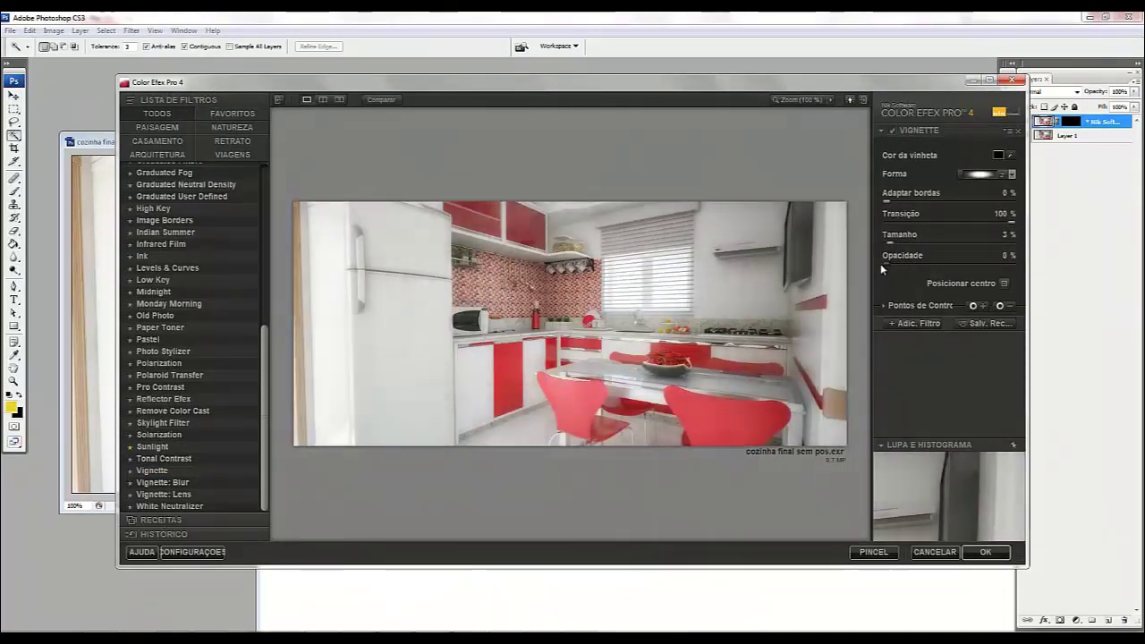
key("Return")
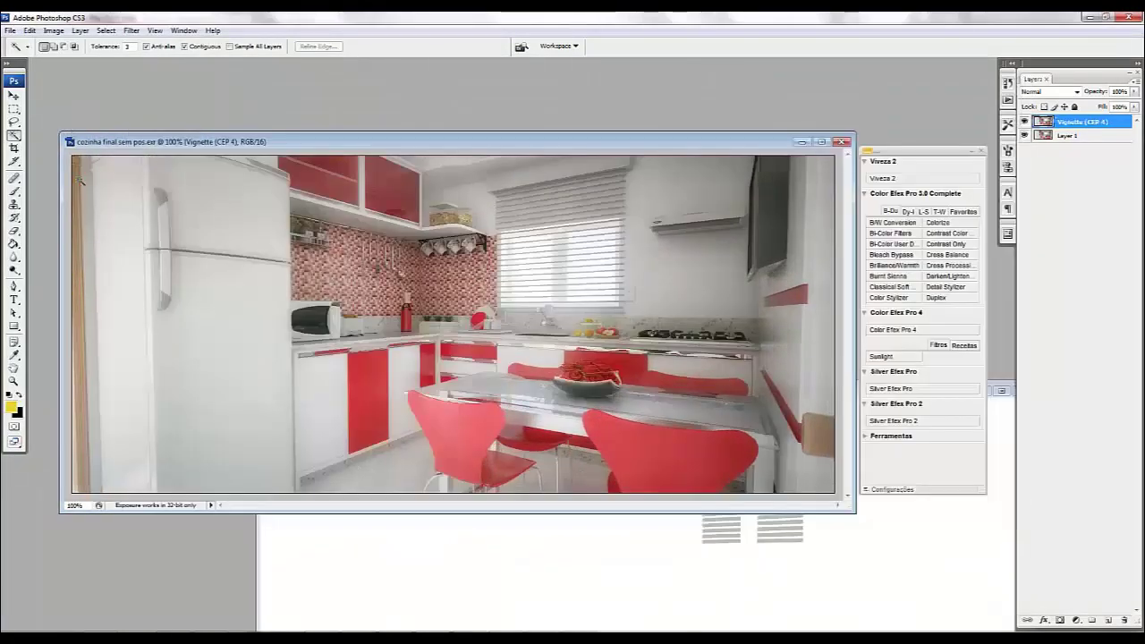
Step: Save a non-interlaced PNG copy as 'cozinha final sem pos copy.png' in Aulas interna cozinha
left_click_drag(550, 134, 526, 132)
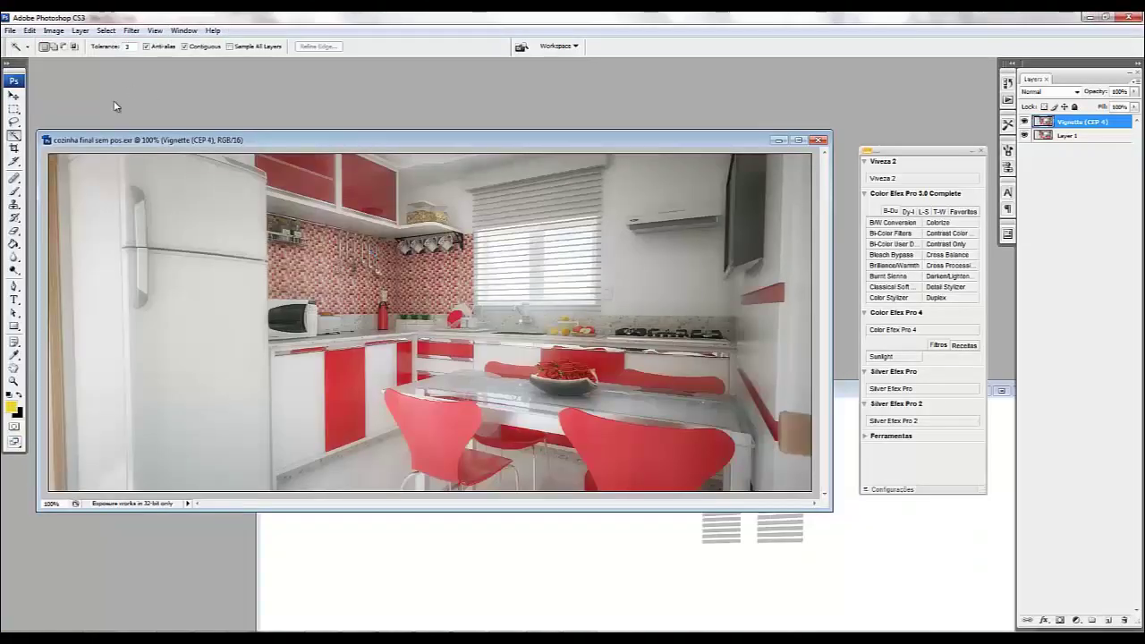
left_click(9, 31)
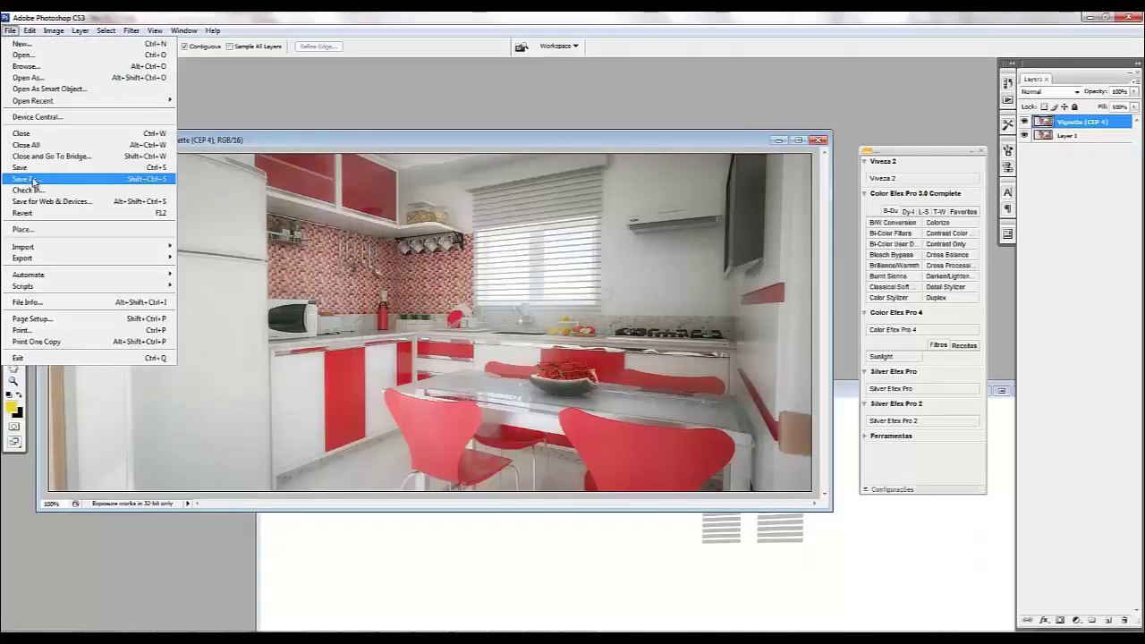
left_click(53, 169)
left_click(742, 481)
left_click(602, 555)
left_click(653, 462)
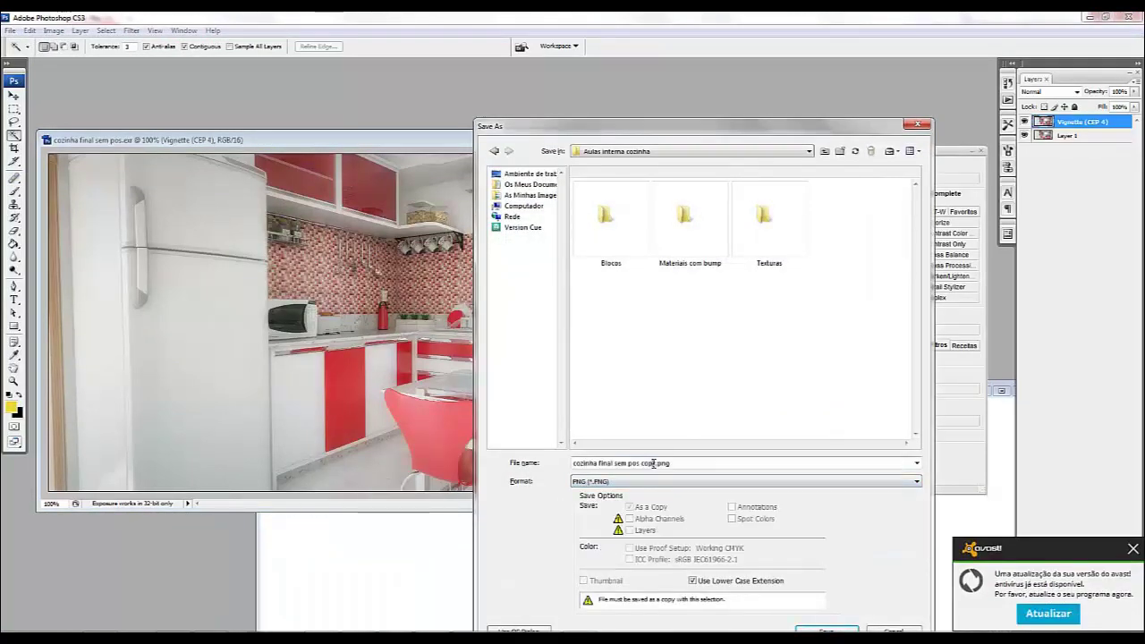
left_click(827, 630)
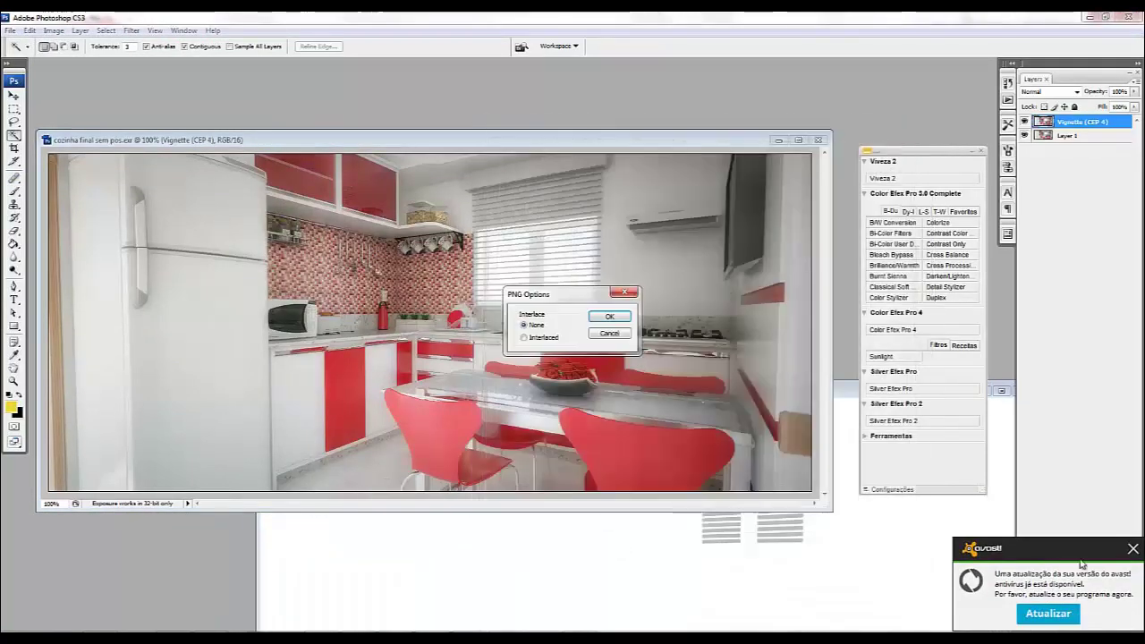
key("Return")
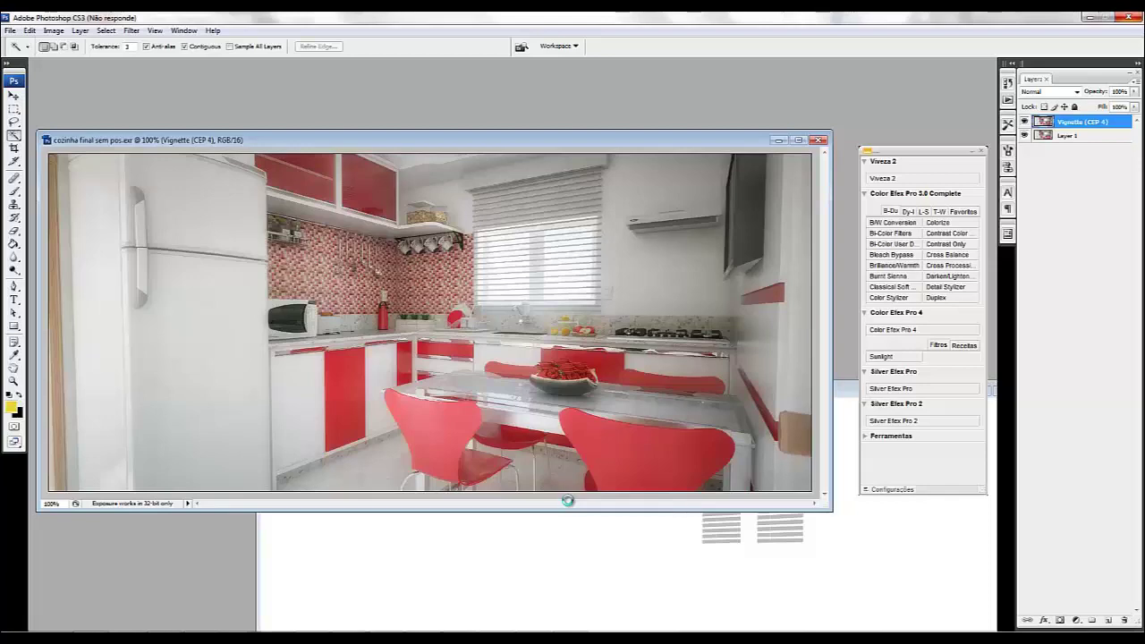